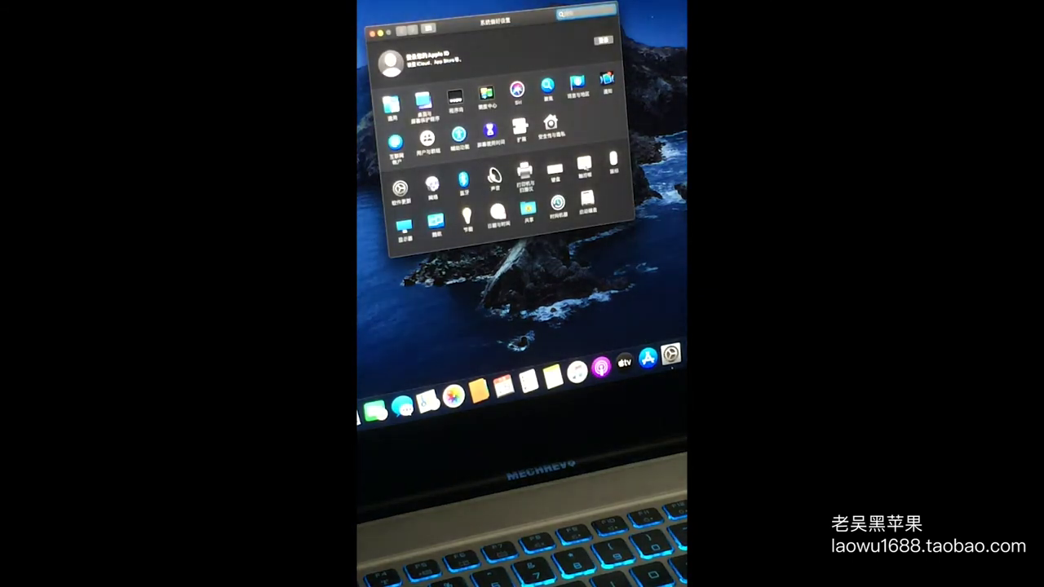
Examine the Bluetooth settings and return to the System Preferences overview.
left_click(464, 180)
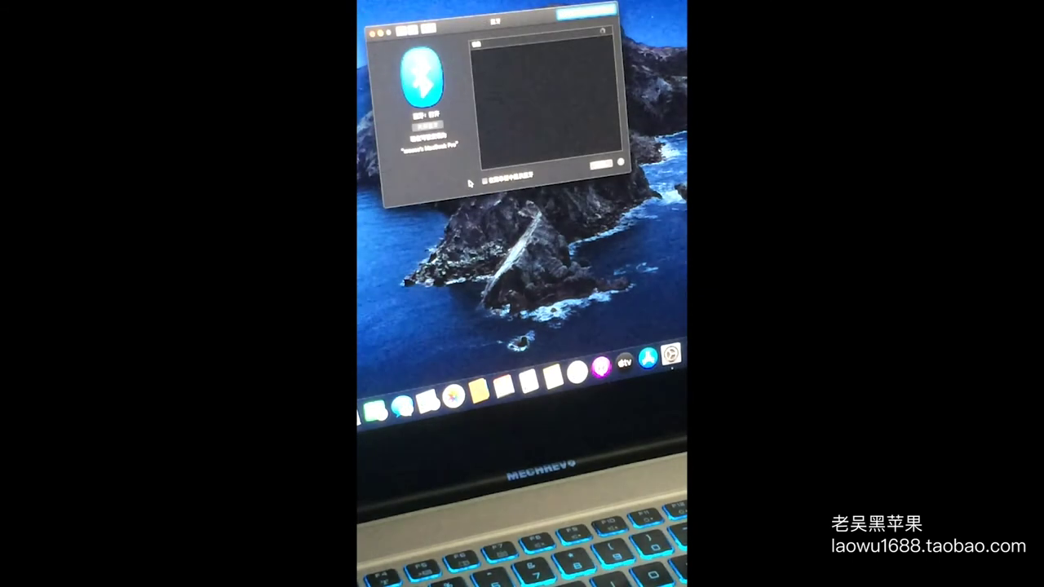
left_click(400, 30)
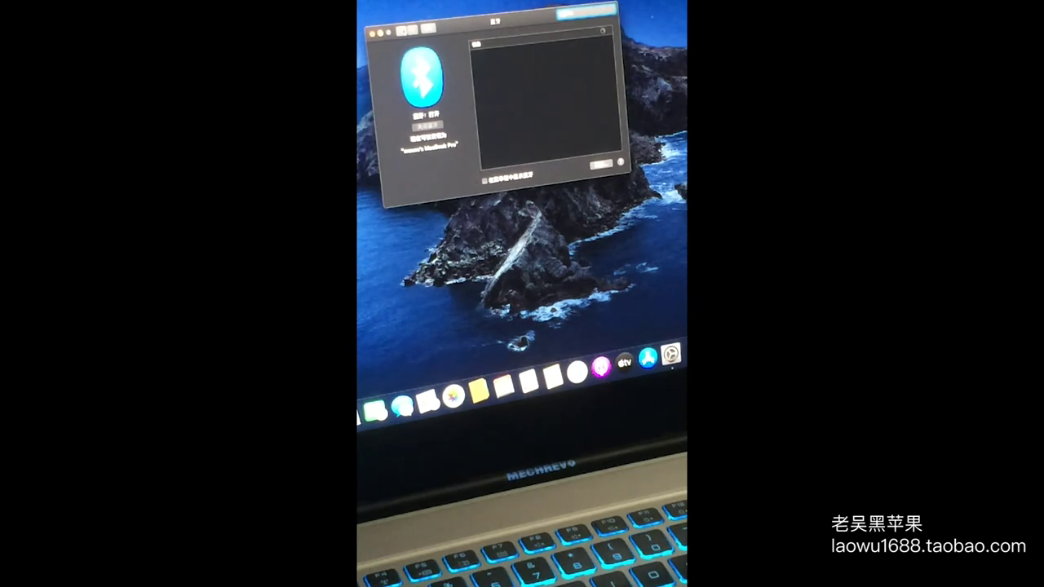
Raise the sound output volume to maximum and enable showing the volume in the menu bar.
left_click(494, 175)
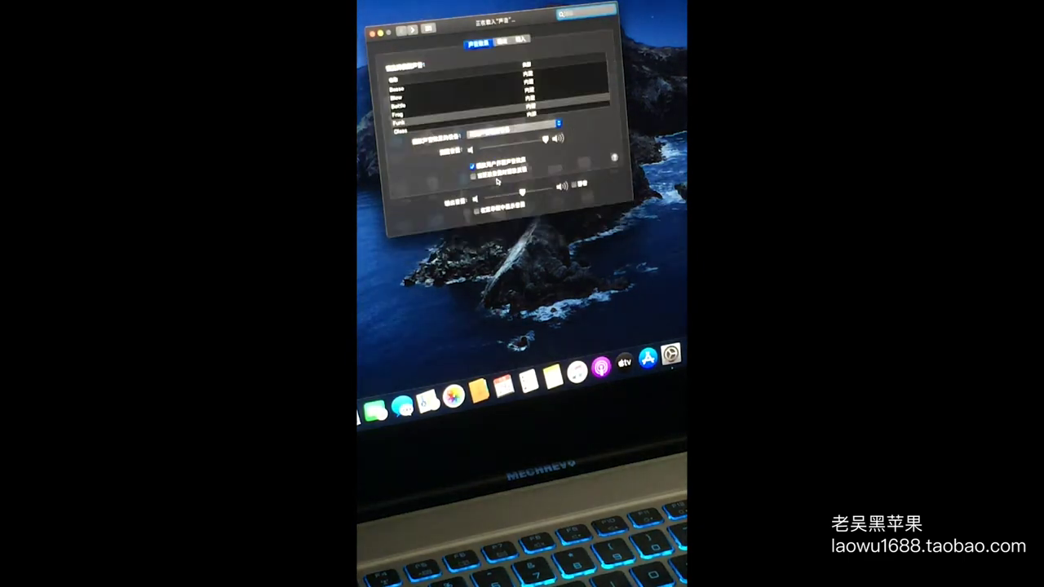
left_click(502, 41)
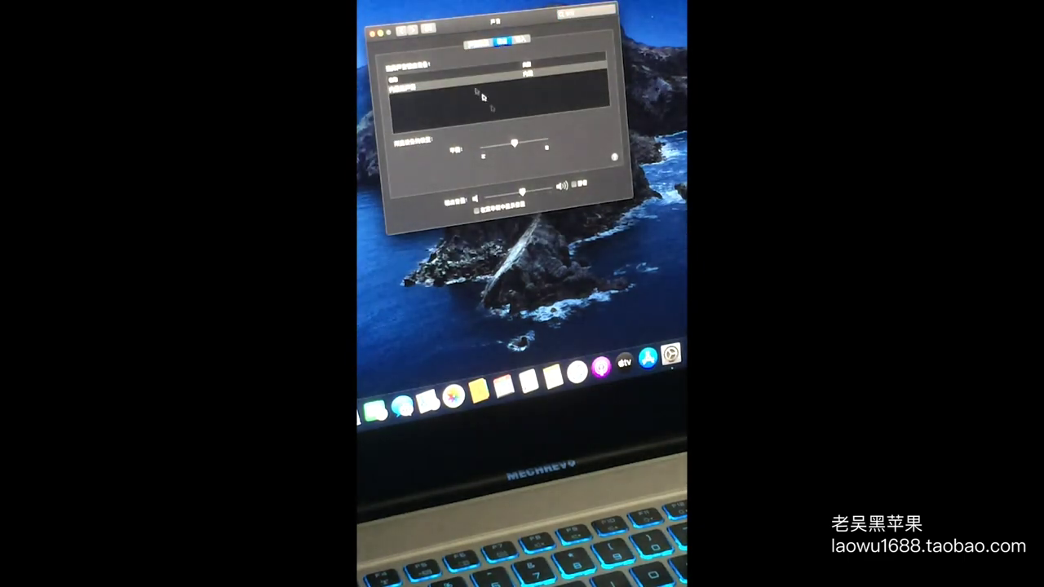
left_click_drag(522, 192, 549, 187)
left_click(476, 210)
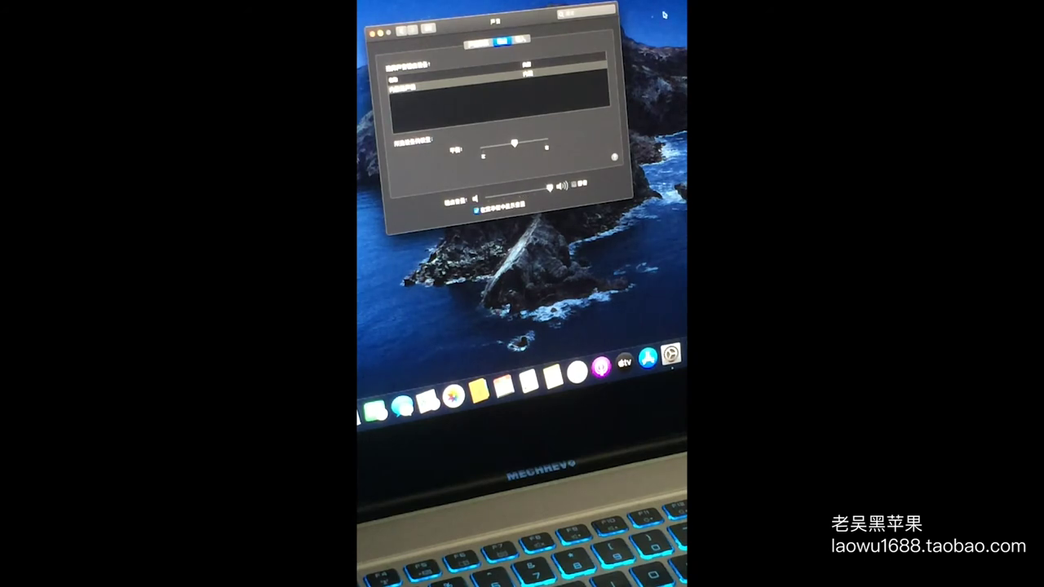
left_click(478, 42)
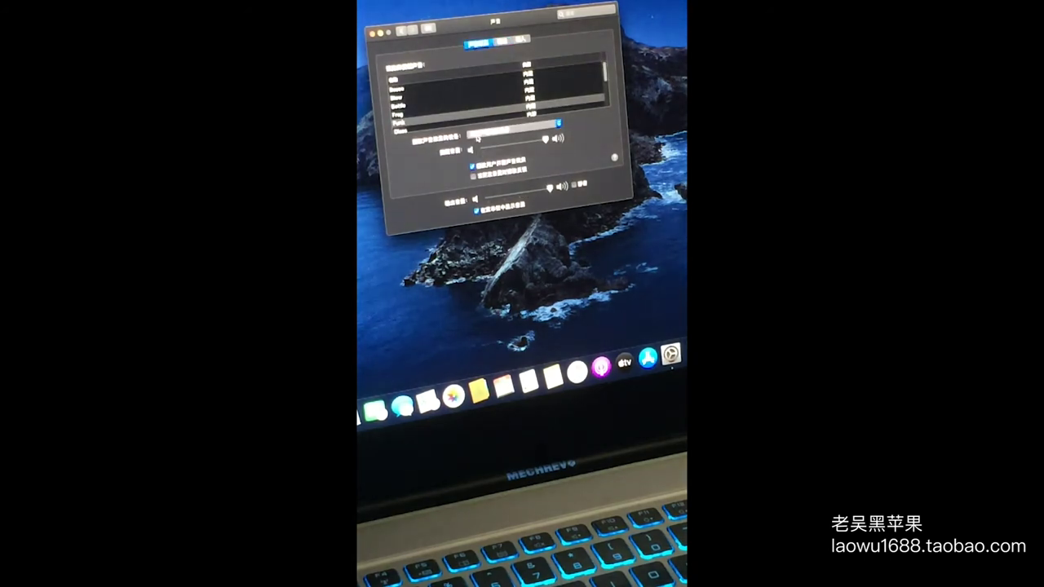
Open Baidu from the browser's favourites and search it for MP3.
left_click(484, 279)
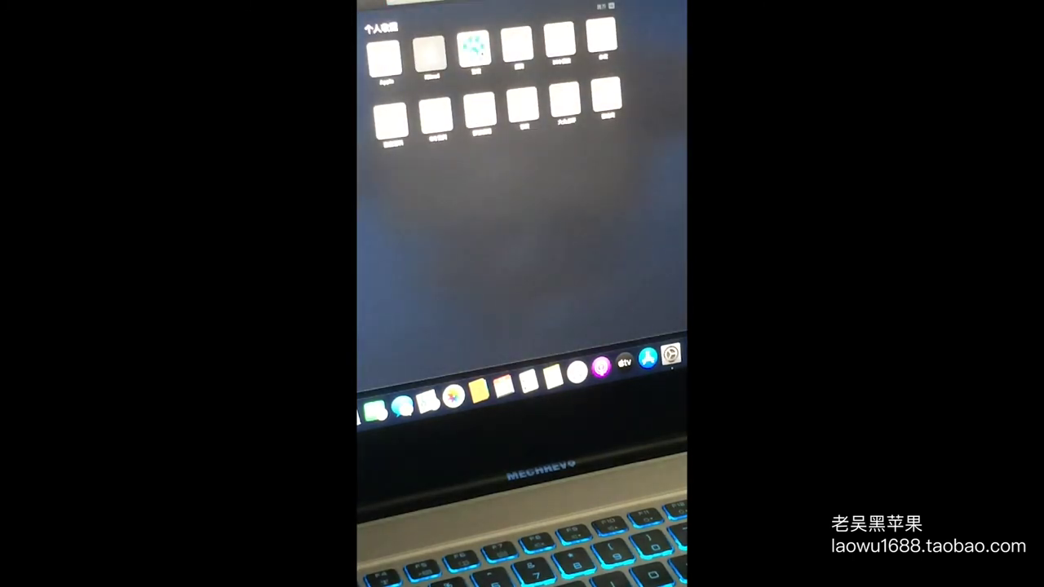
left_click(479, 49)
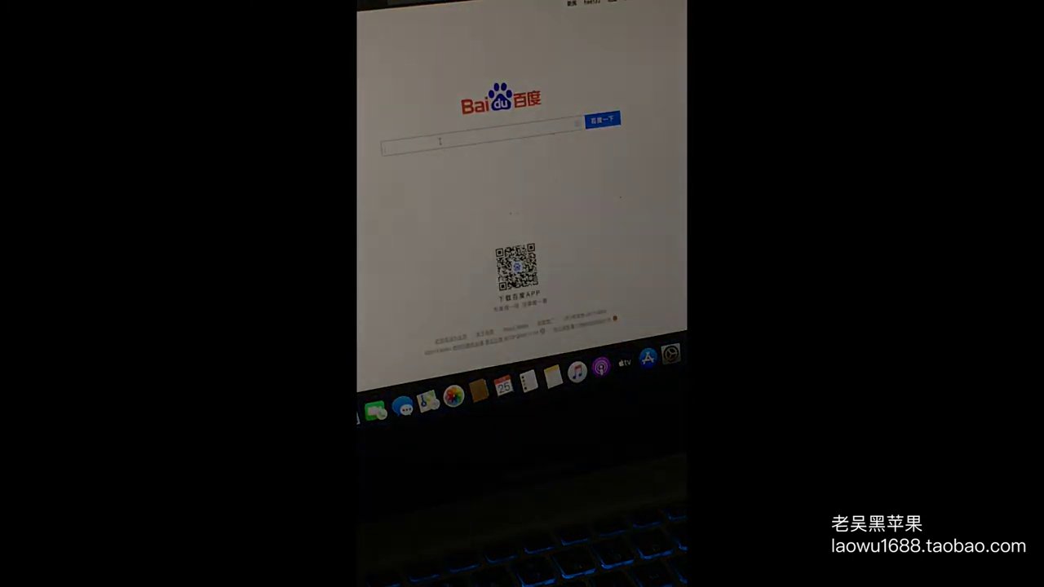
type("a")
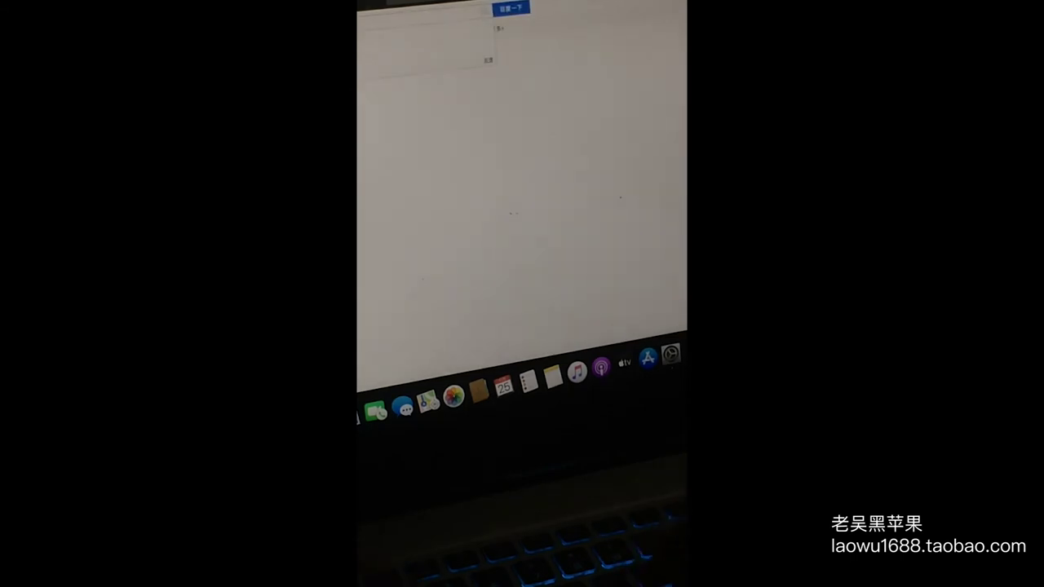
key("Return")
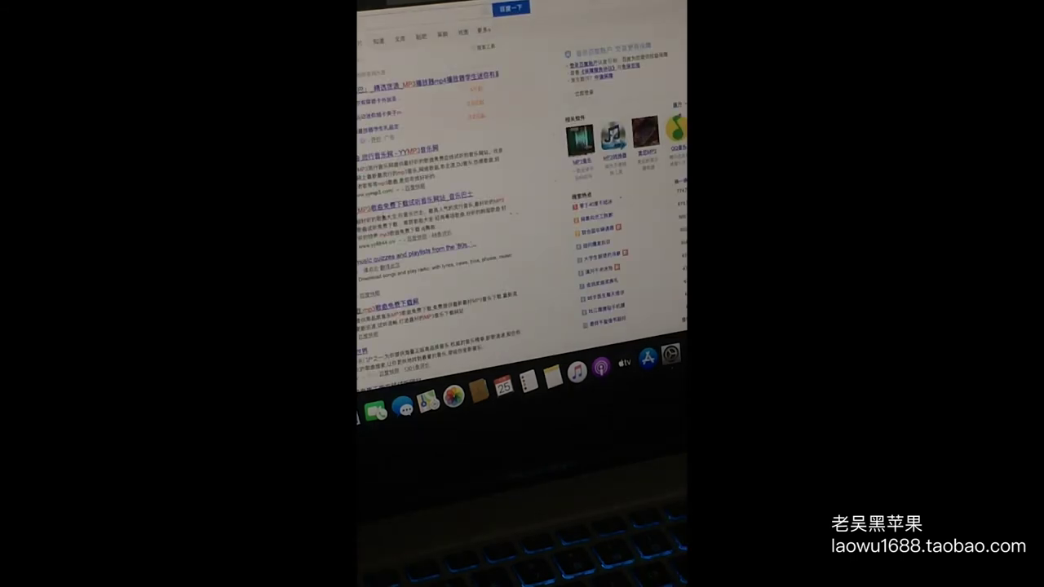
Open an online music site, dismiss its full-page advertisement and skip ahead in the playing song to test the sound.
scroll(522, 204, "down", 3)
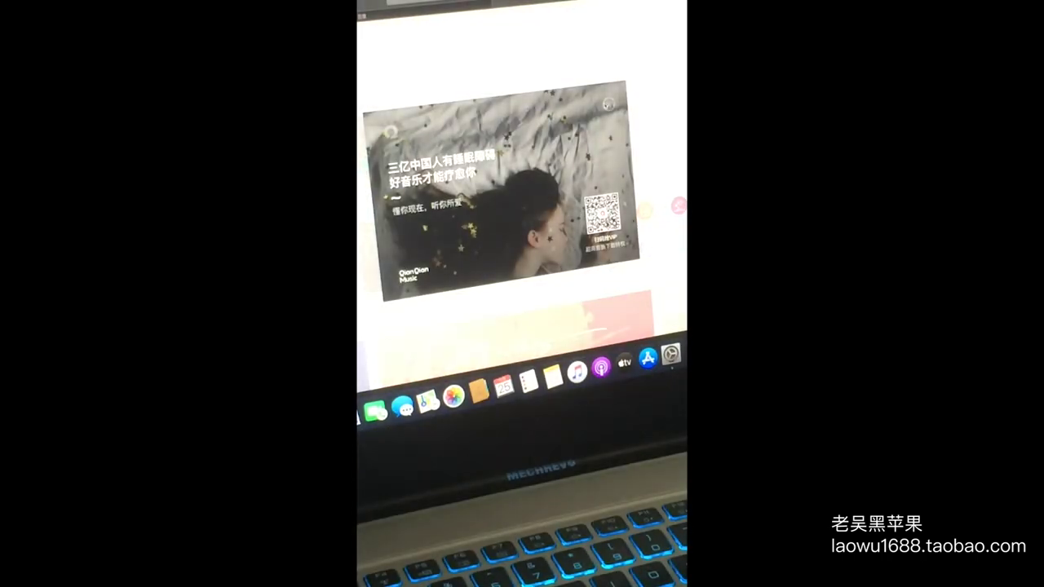
left_click(608, 106)
left_click(608, 105)
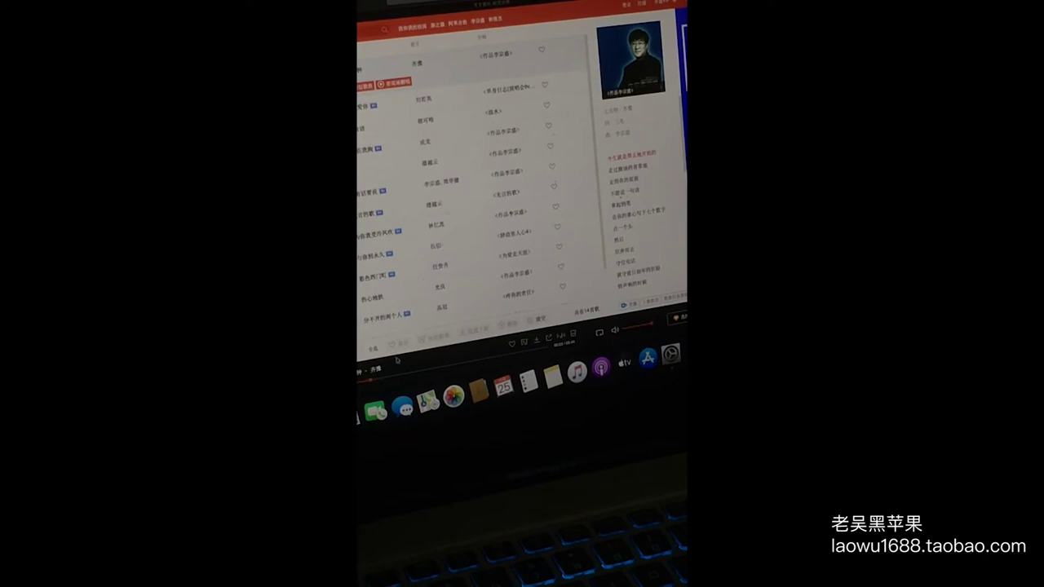
left_click(417, 372)
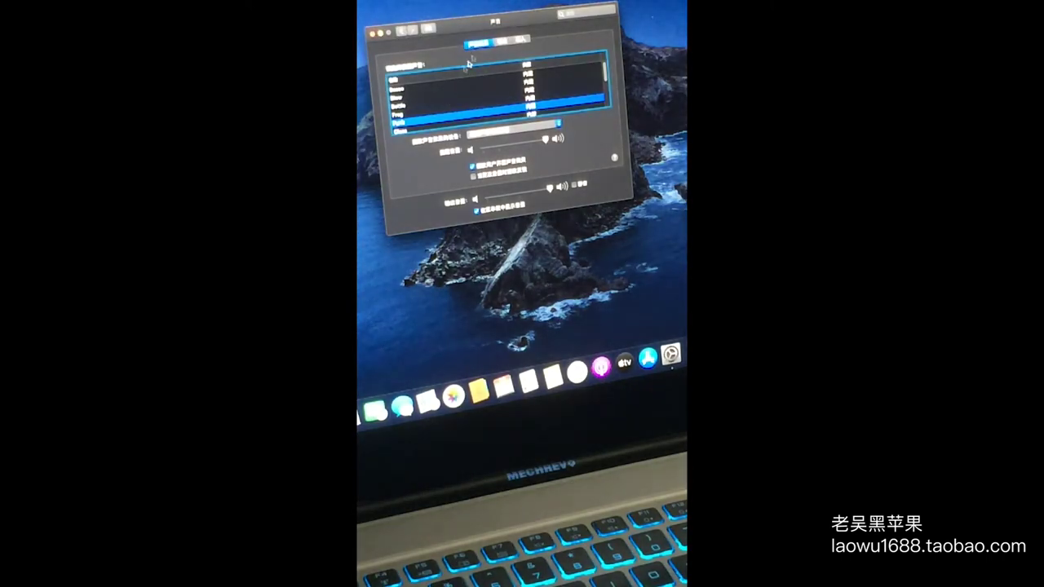
Check the Bluetooth device list repeatedly and examine the Trackpad settings, returning to the System Preferences overview.
left_click(404, 35)
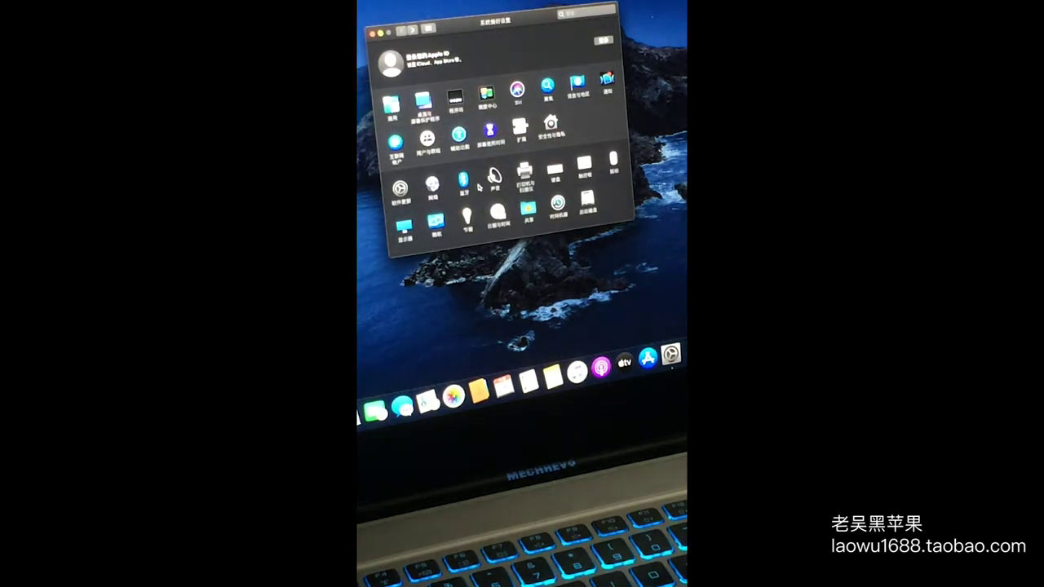
left_click(464, 186)
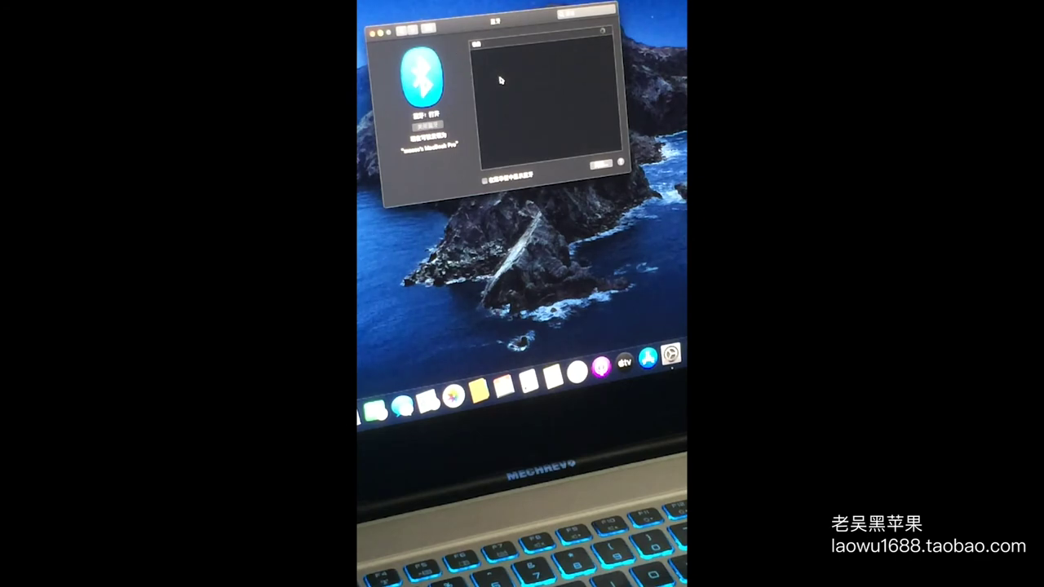
left_click(400, 30)
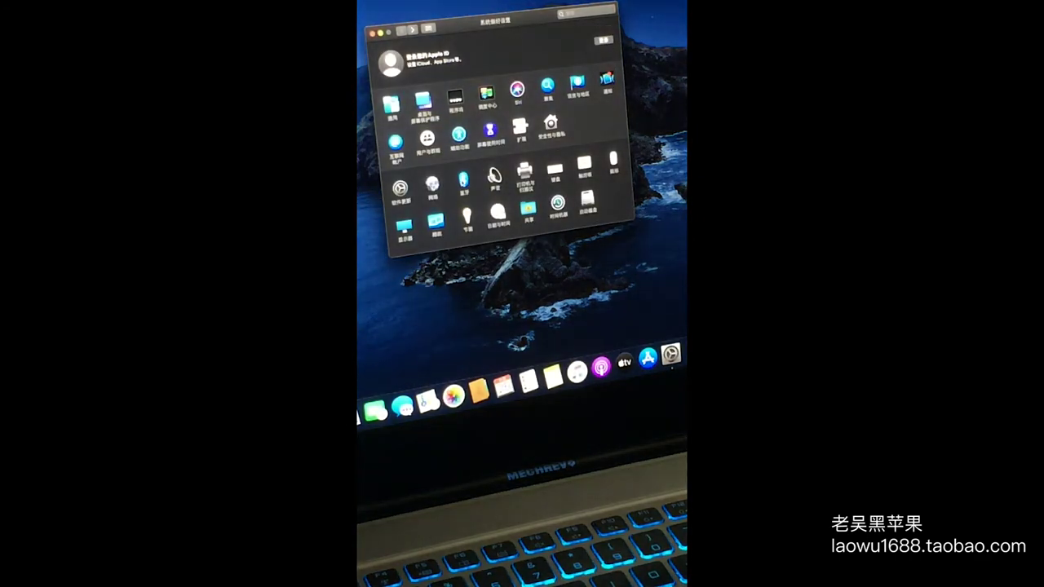
left_click(462, 179)
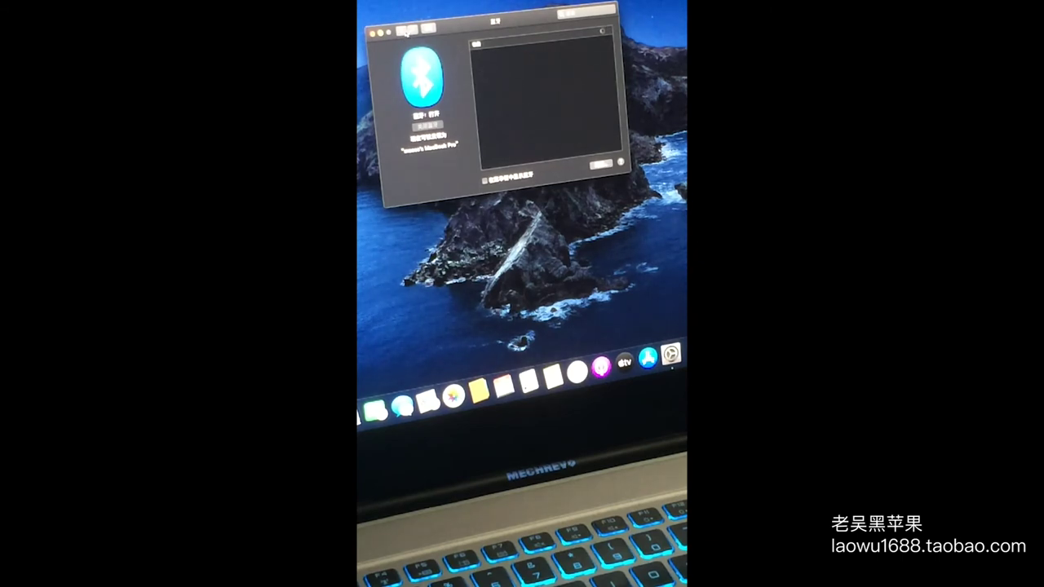
left_click(406, 33)
left_click(461, 176)
left_click(399, 33)
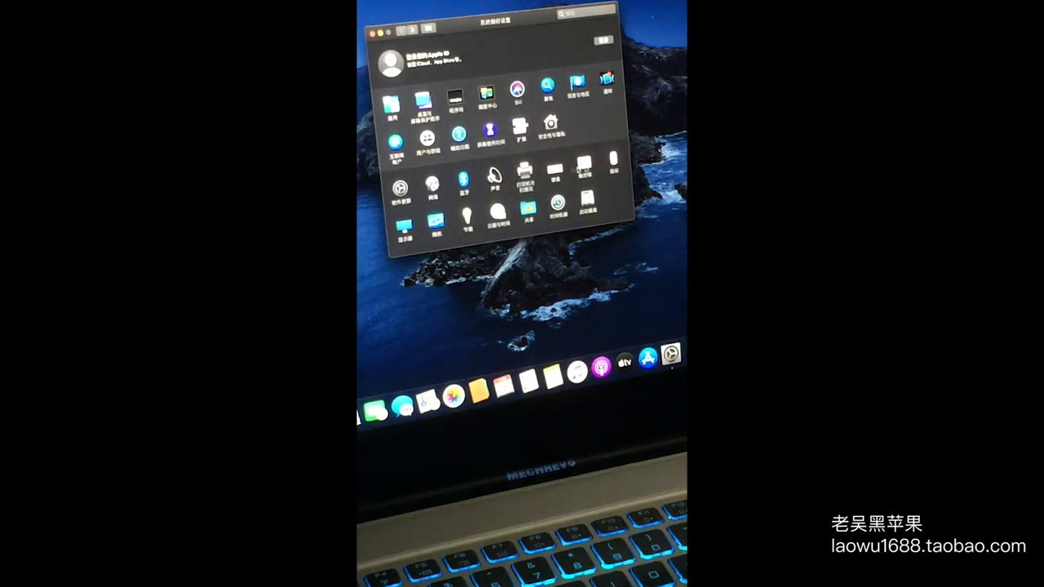
left_click(584, 168)
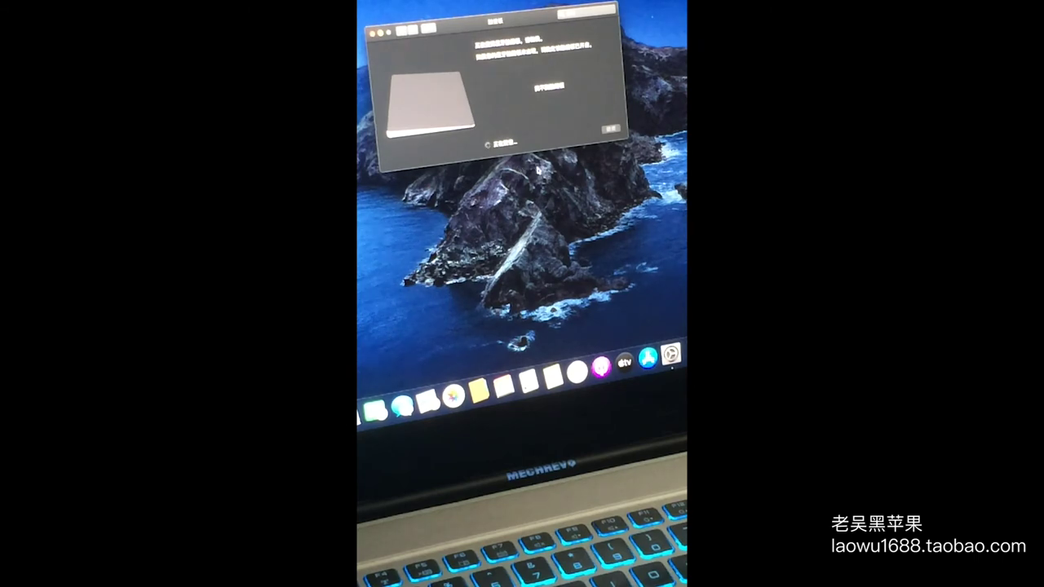
left_click(406, 33)
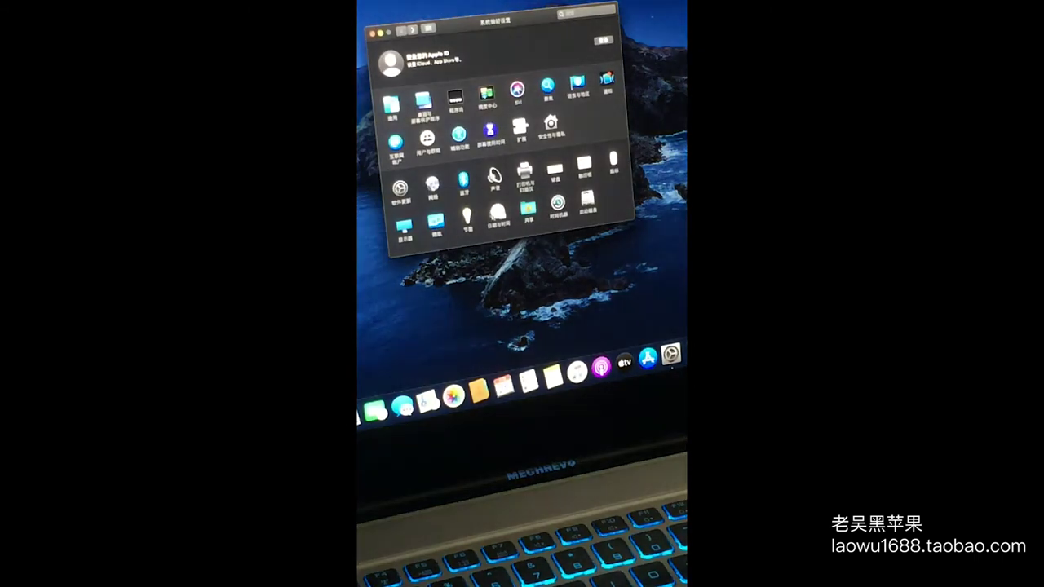
Unlock the Date & Time settings for changes by entering the account password.
left_click(498, 212)
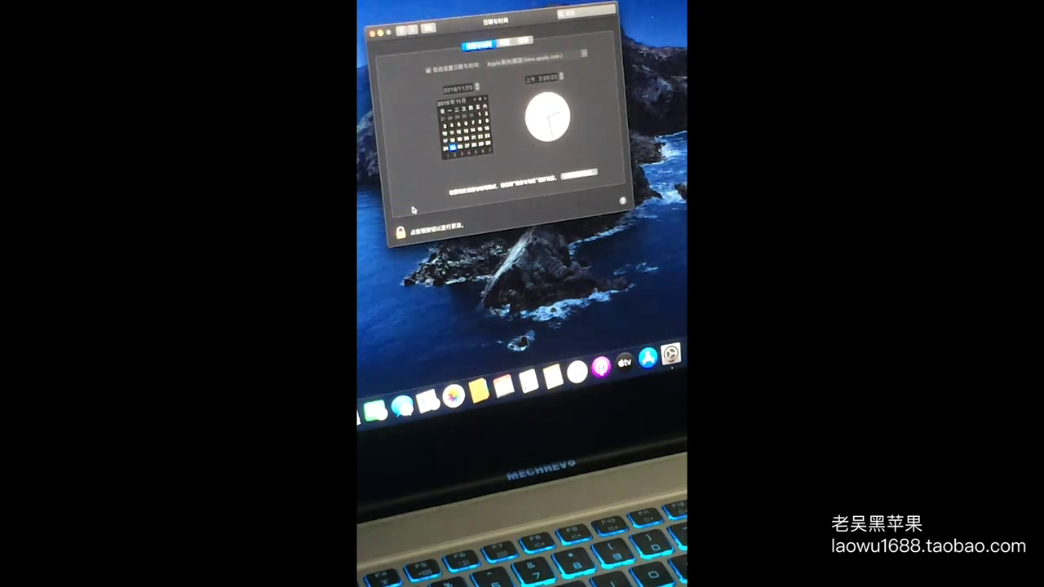
left_click(415, 234)
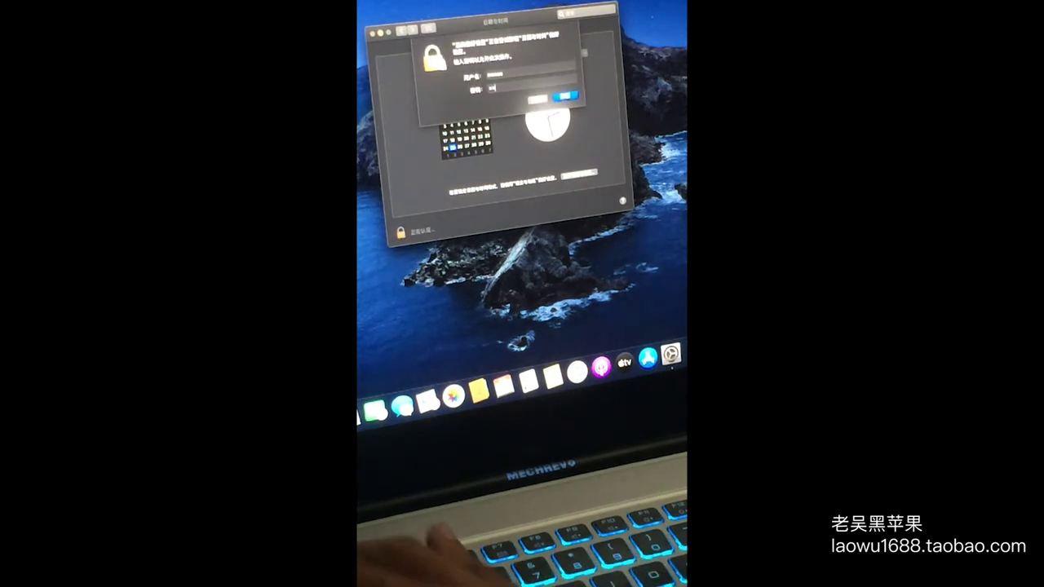
key("Return")
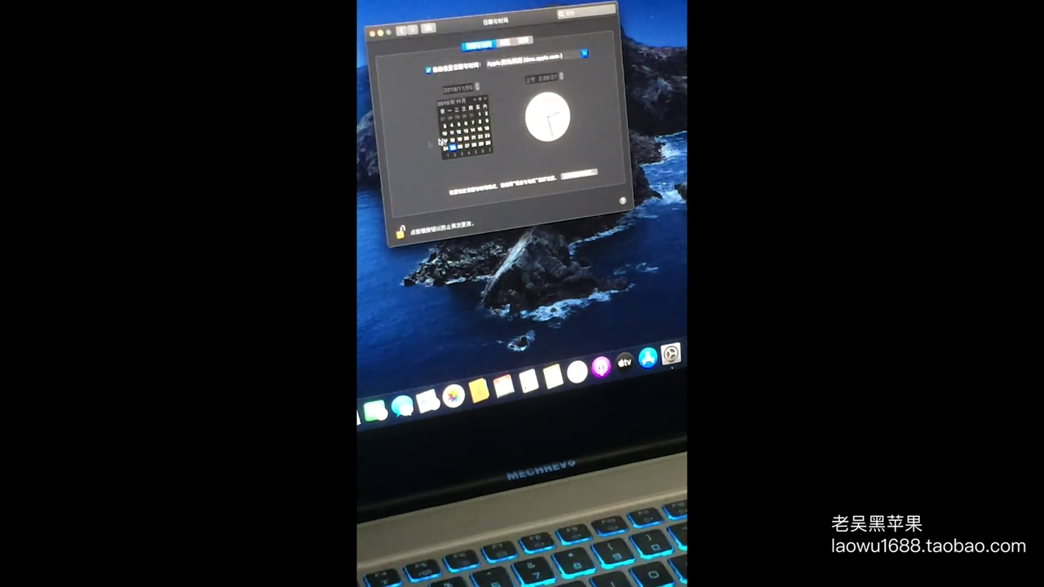
Examine the time server and time zone settings in Date & Time, and return to the System Preferences overview.
left_click(584, 54)
left_click(556, 75)
left_click(506, 41)
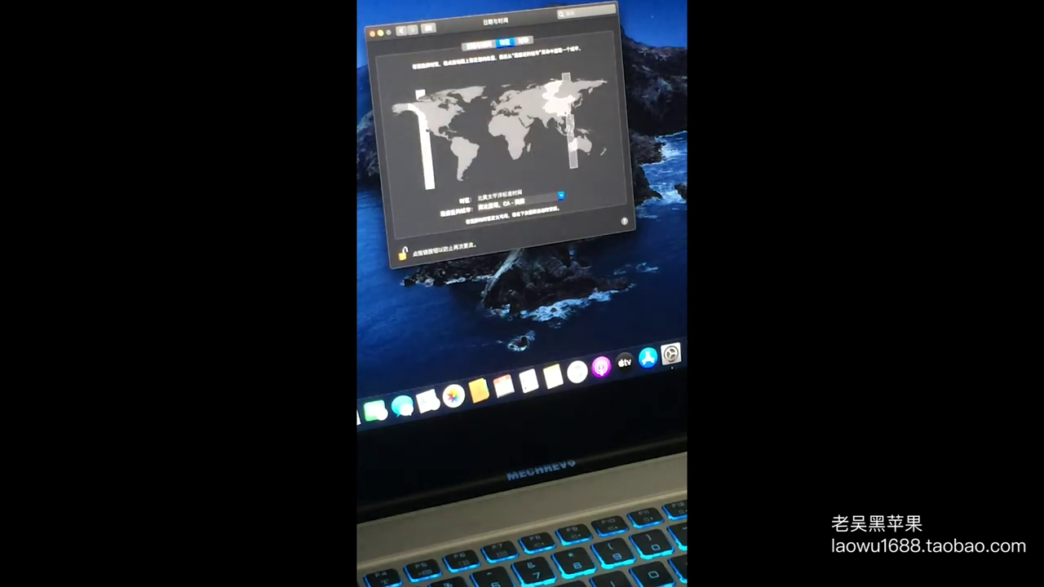
left_click(402, 31)
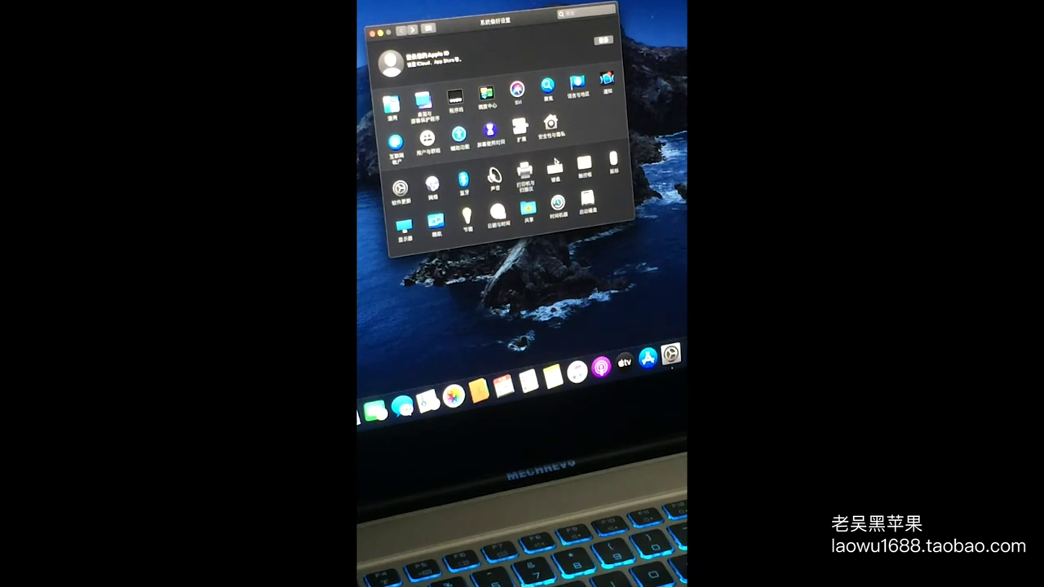
Configure the modifier key assignments in the Keyboard settings and return to the System Preferences overview.
left_click(554, 165)
left_click(605, 200)
left_click(522, 94)
left_click(534, 79)
left_click(521, 94)
left_click(536, 79)
left_click(562, 106)
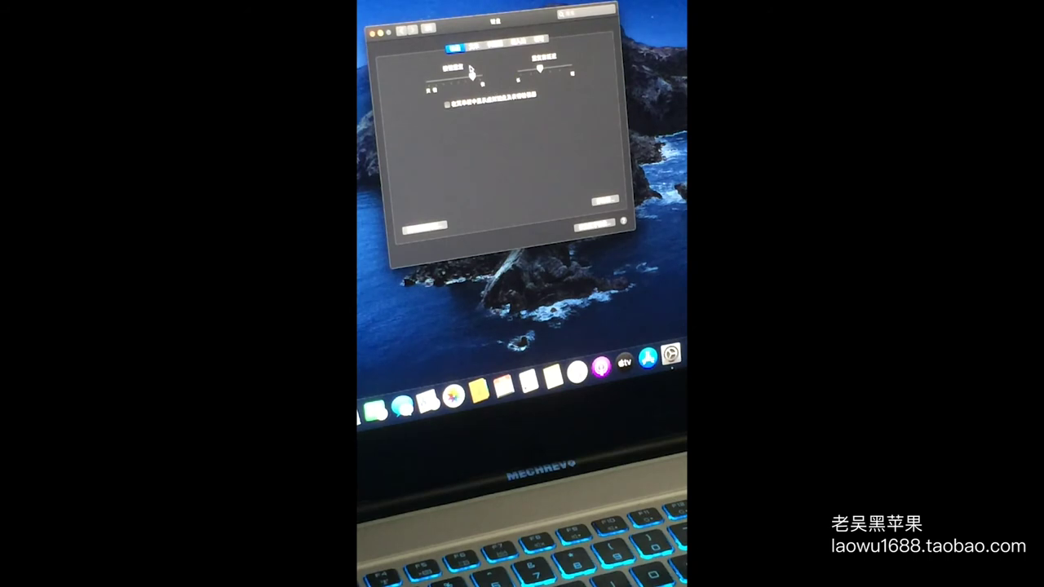
left_click(401, 33)
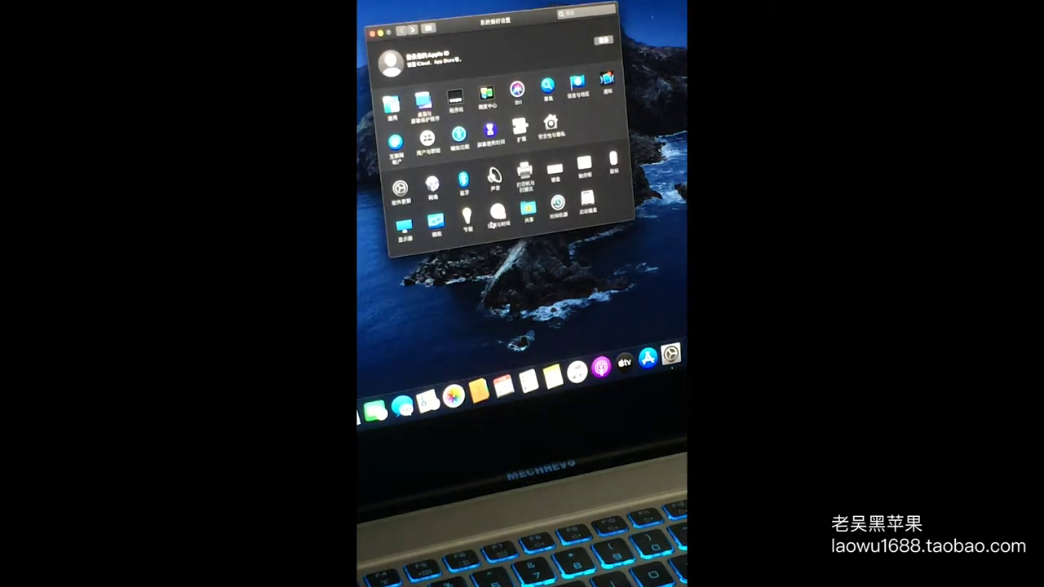
Try the built-in display's brightness and scaled resolution, and restore the default display resolution.
left_click(403, 228)
mouse_move(600, 70)
left_mouse_down()
mouse_move(516, 76)
mouse_move(600, 70)
left_mouse_up()
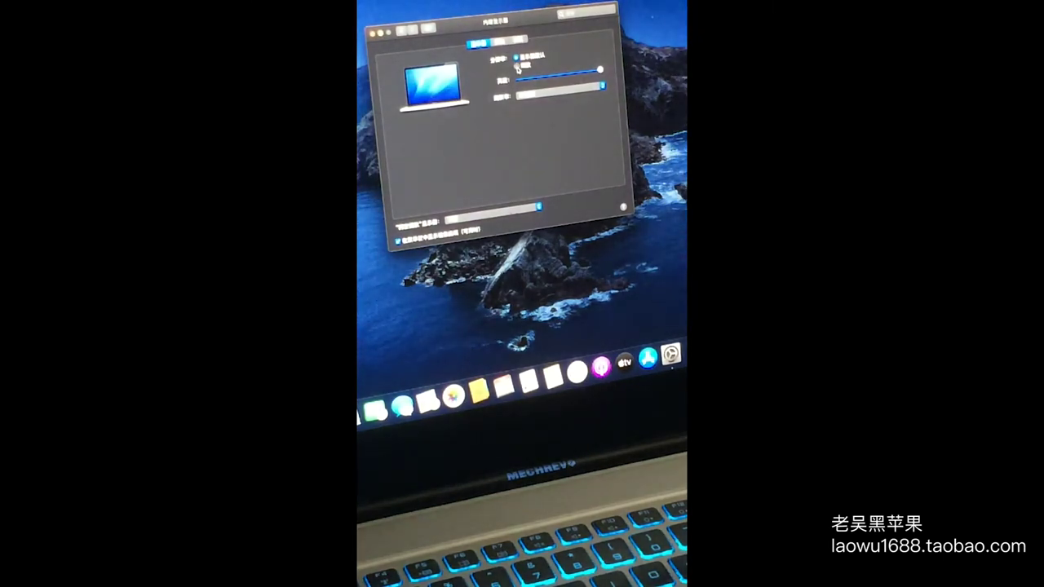
left_click(517, 67)
left_click(516, 57)
left_click(403, 34)
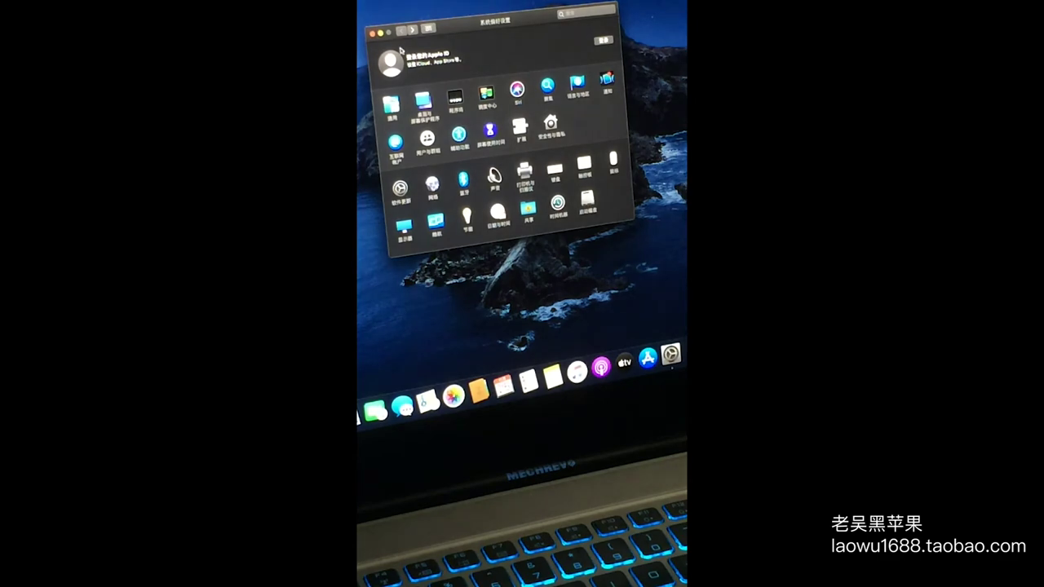
left_click_drag(473, 27, 481, 67)
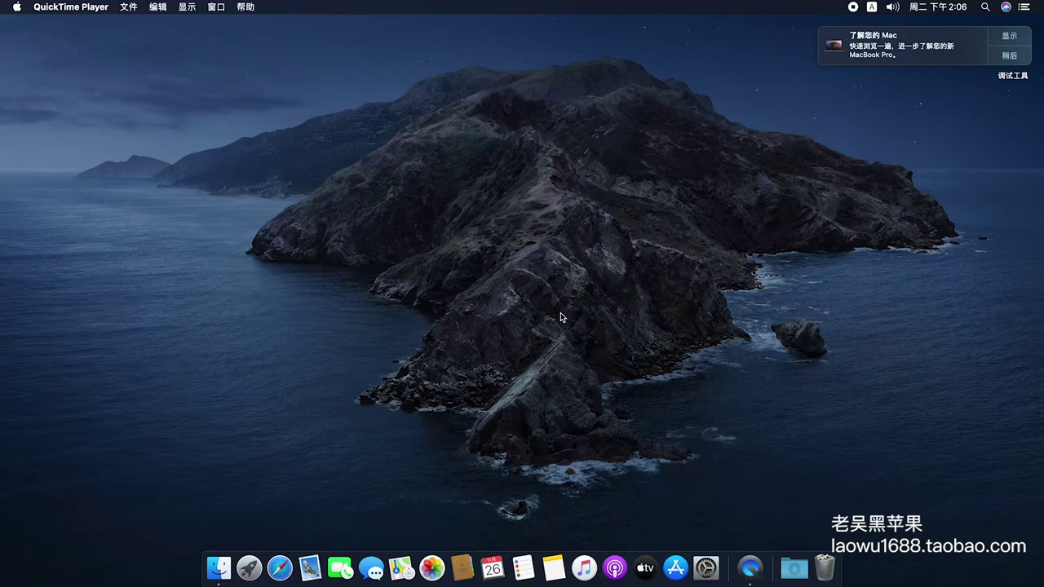
Open About This Mac, reveal the macOS build number and examine the system and graphics details.
left_click(19, 9)
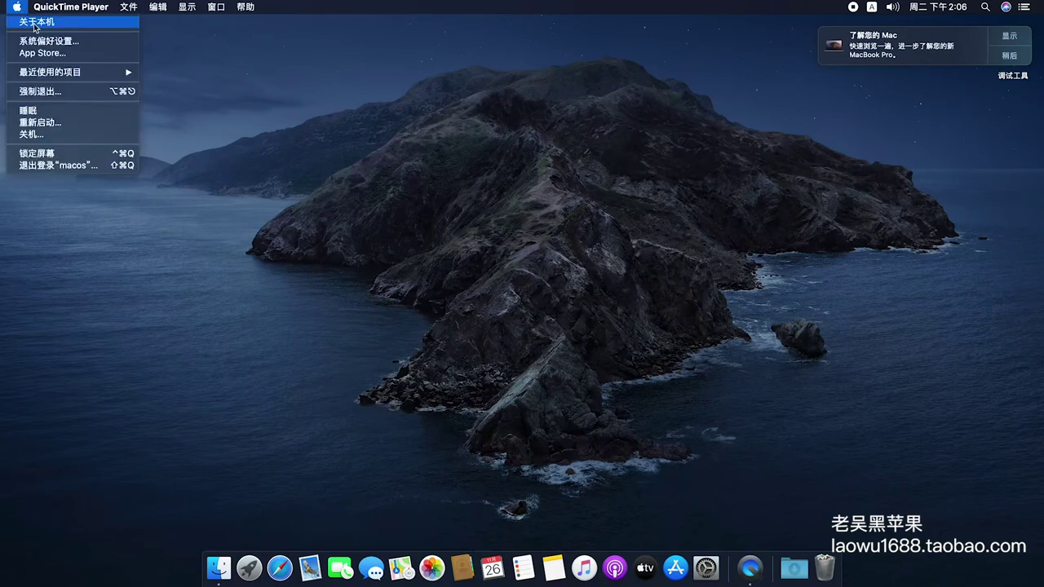
left_click(35, 23)
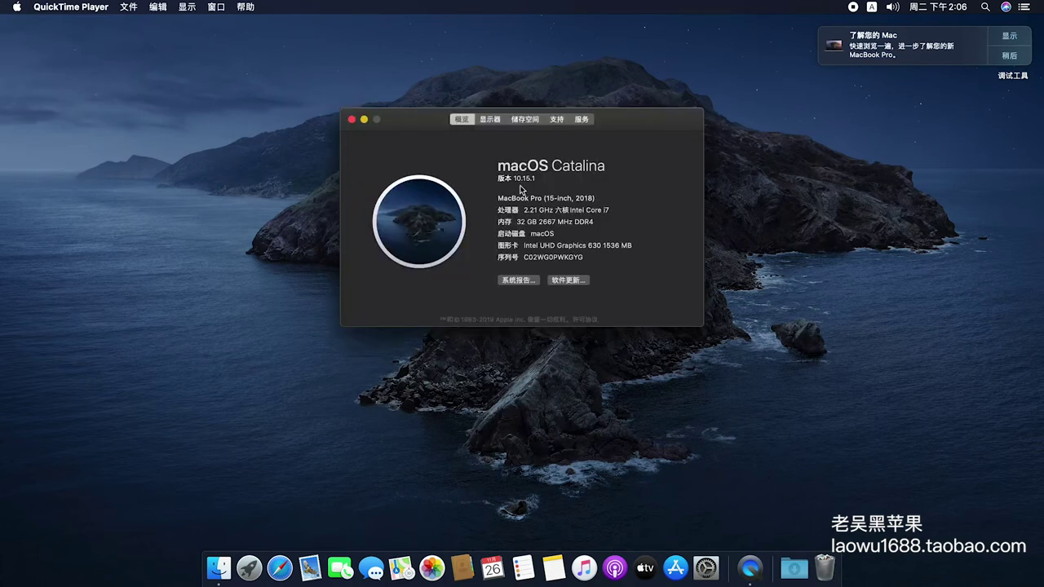
left_click(526, 179)
triple_click(535, 178)
left_click(535, 178)
left_click_drag(604, 244, 626, 247)
left_click(627, 247)
Examine the display resolution and storage details of the Mac, returning to its overview.
left_click(487, 119)
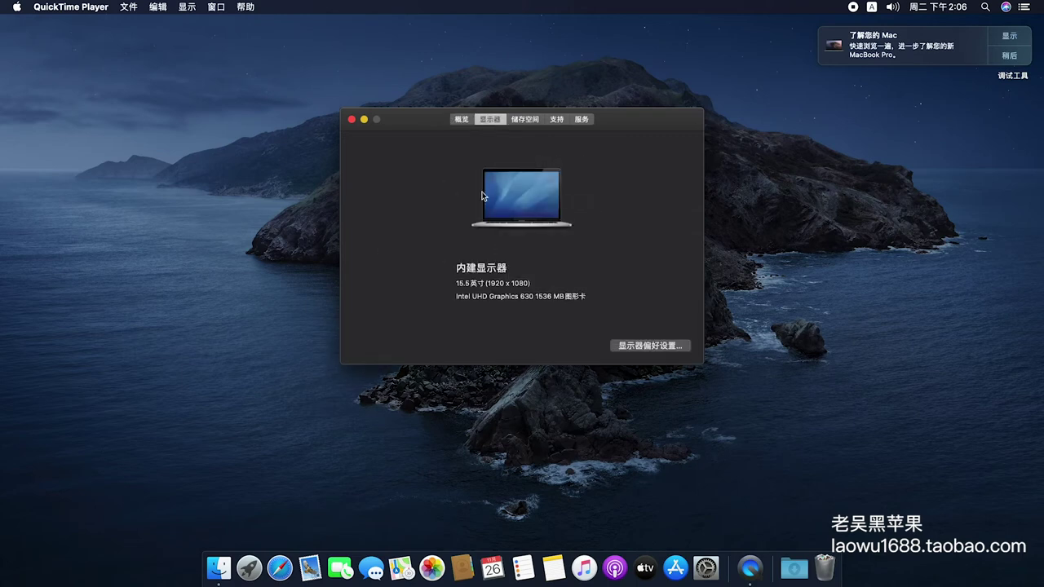
left_click_drag(490, 283, 519, 291)
left_click(527, 121)
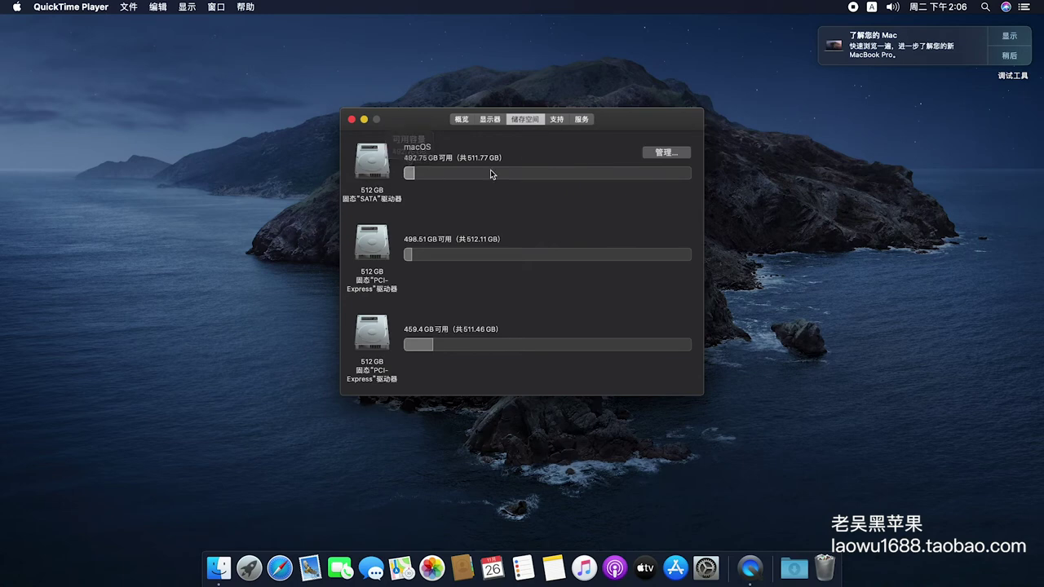
left_click(463, 120)
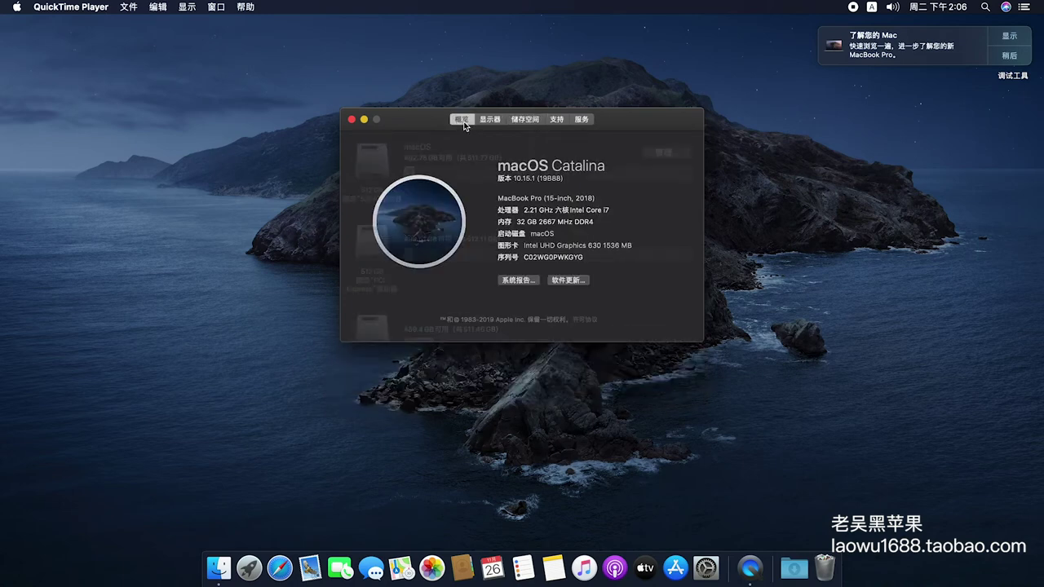
Open the full system report and examine the details of both NVMExpress solid-state drives.
left_click(507, 283)
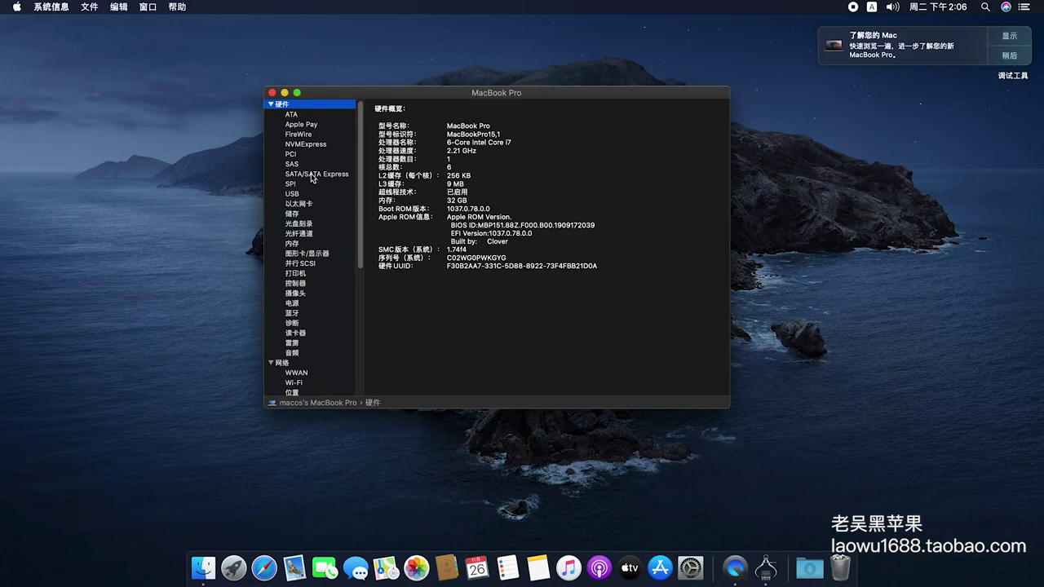
left_click(305, 144)
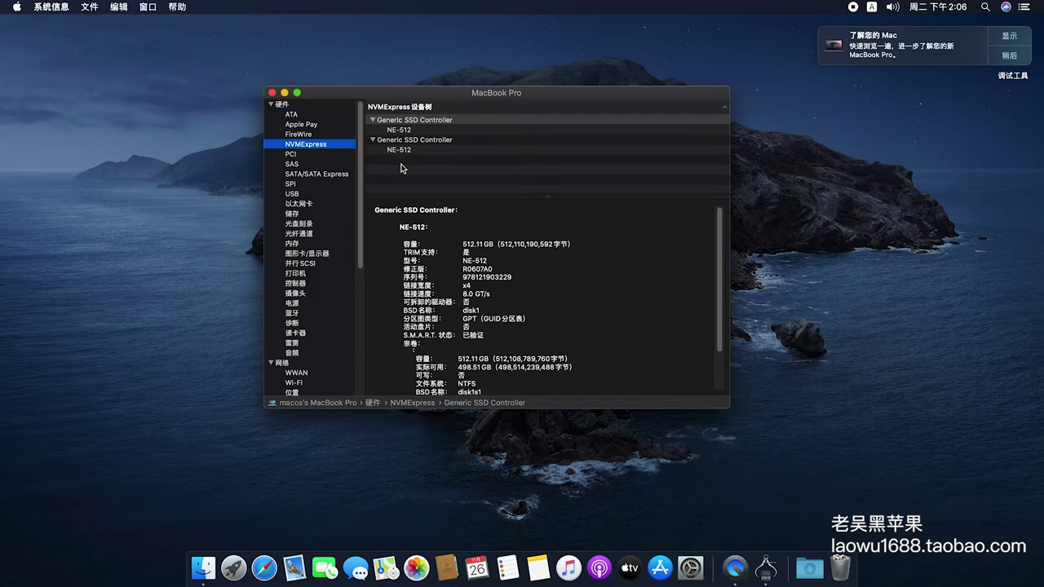
left_click(418, 133)
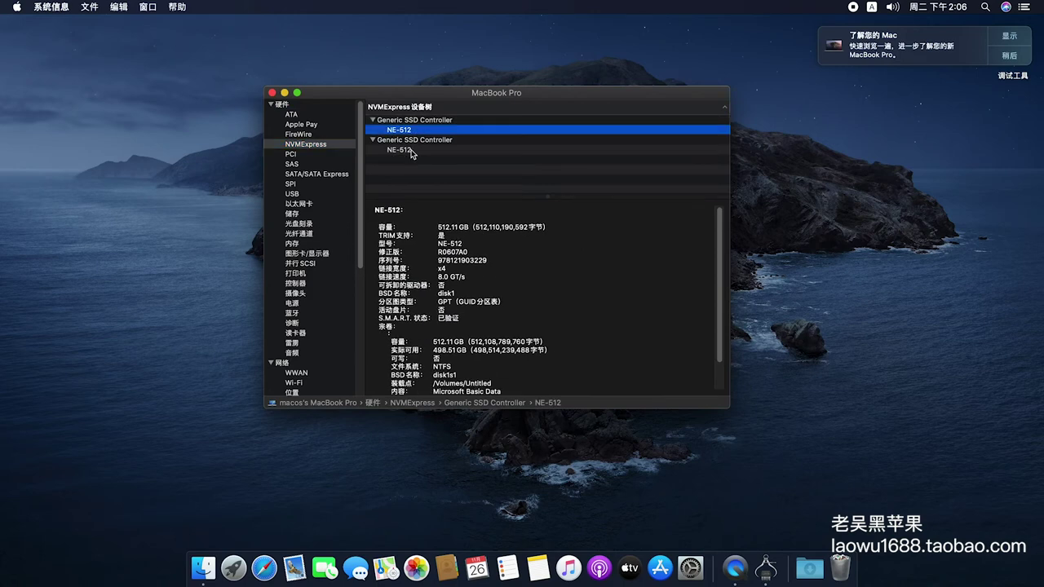
left_click(409, 150)
Examine the SATA/SATA Express controller and the Micron drive attached to it in the system report.
left_click(321, 174)
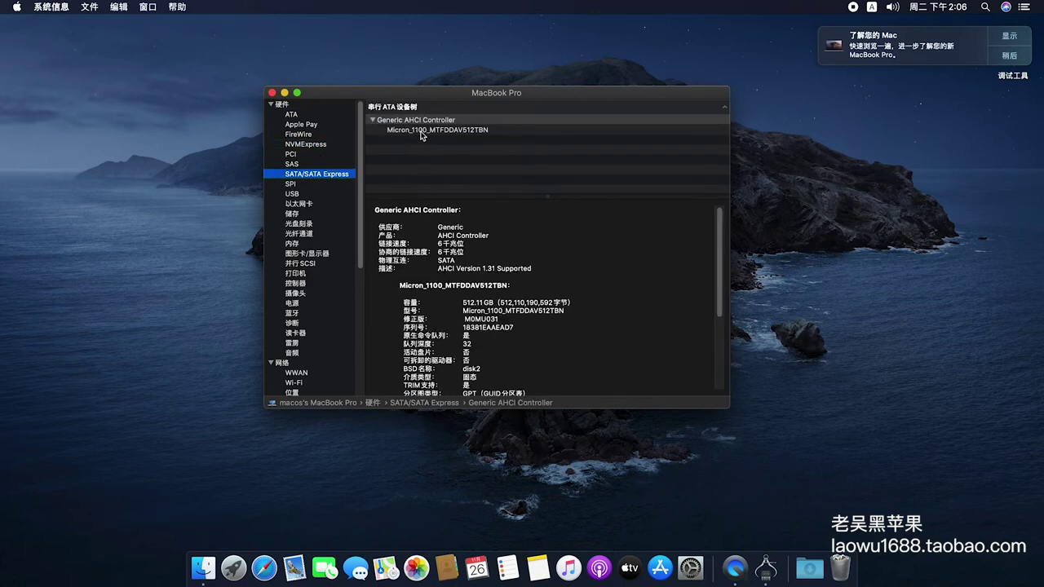
left_click(420, 130)
left_click(414, 123)
left_click(408, 129)
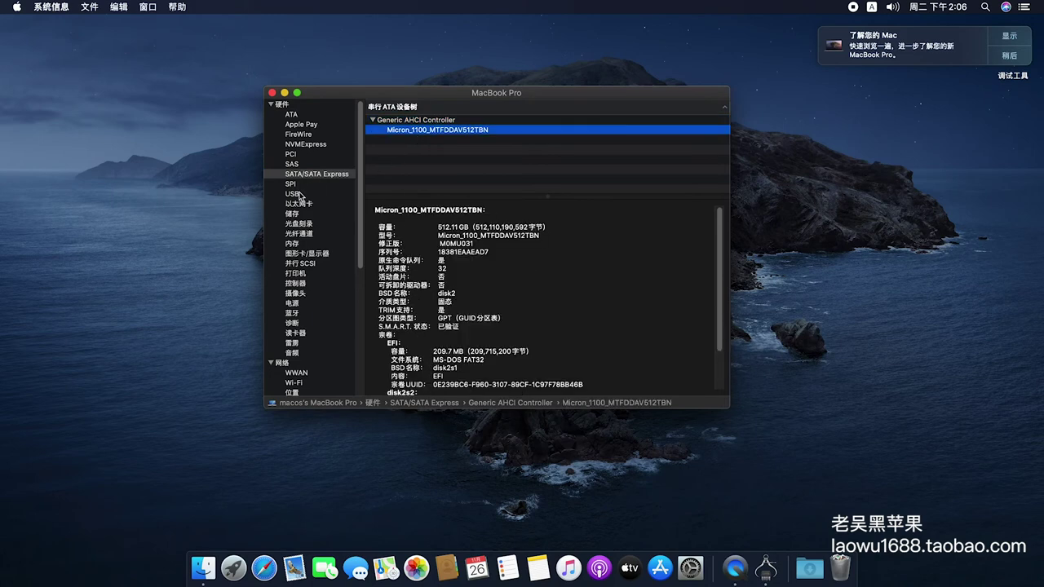
Examine the devices on the USB 3.1 bus and the Ethernet card in the system report.
left_click(296, 194)
left_click(412, 122)
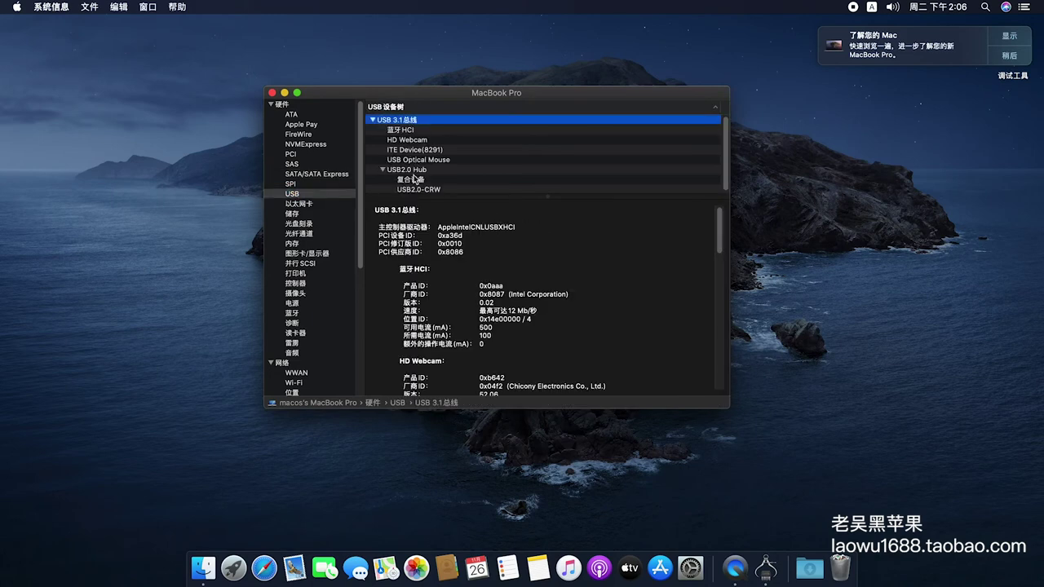
left_click(419, 171)
left_click(418, 159)
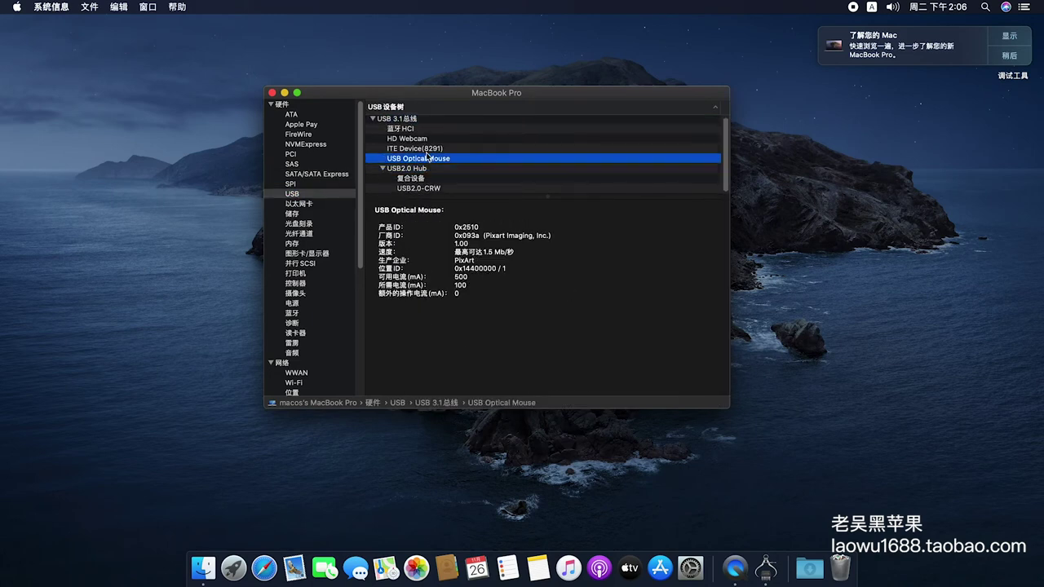
key("Up")
key("Up")
left_click(317, 205)
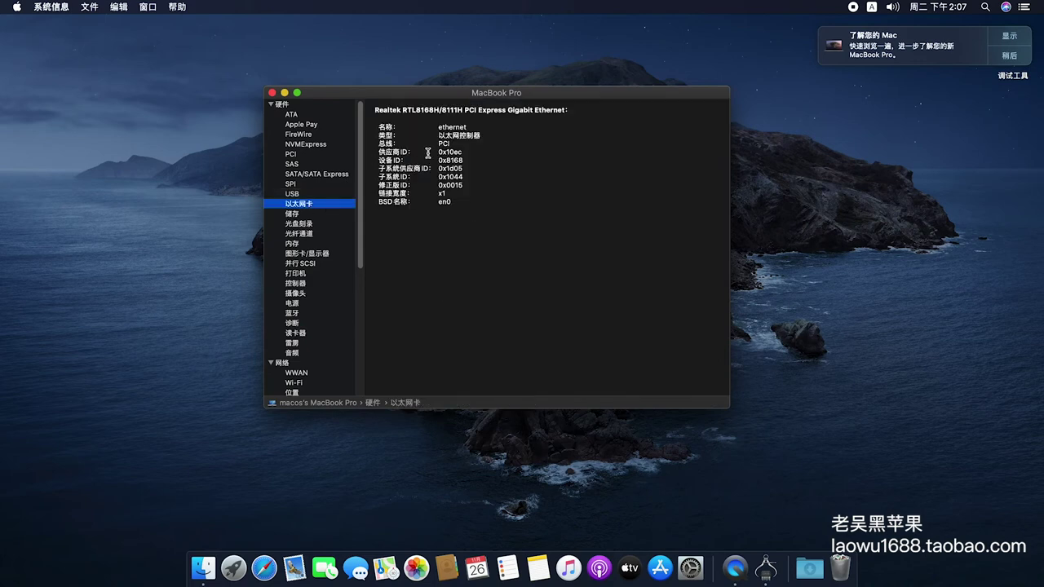
Examine the graphics card and built-in display details in the system report, including chipset, resolution and Metal support.
left_click(322, 255)
left_click_drag(394, 137, 543, 252)
left_click(499, 267)
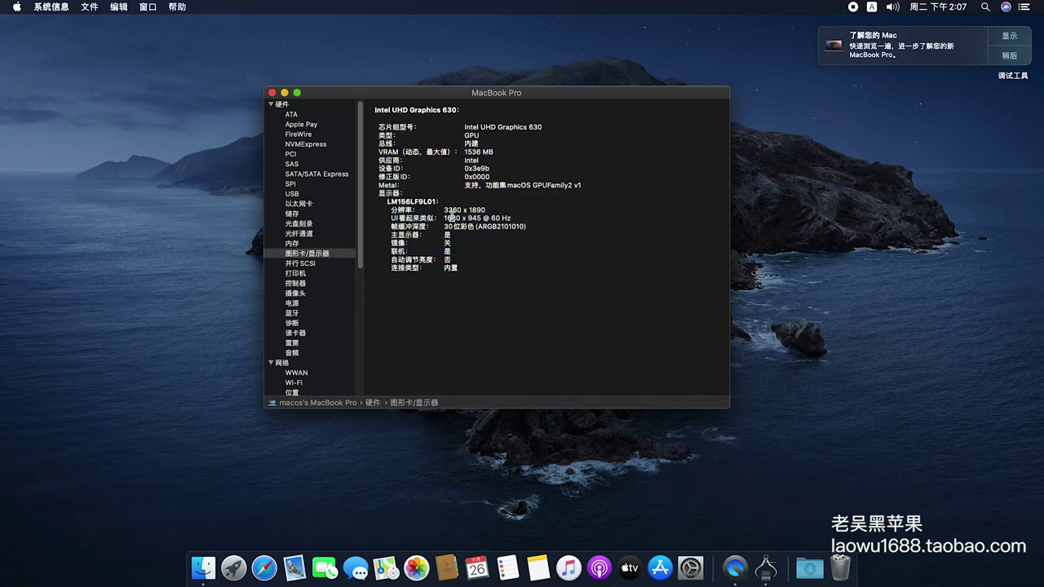
left_click_drag(427, 214, 481, 214)
left_click(478, 235)
left_click_drag(500, 279, 493, 184)
left_click(396, 136)
left_click(459, 274)
Examine the built-in camera's model and ID details in the system report.
left_click(317, 264)
left_click(316, 293)
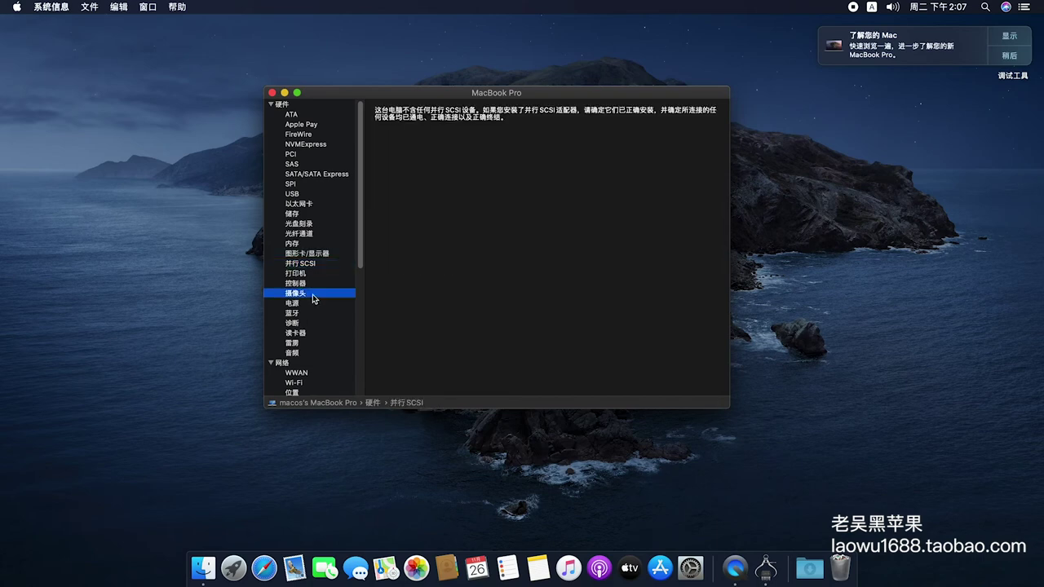
left_click_drag(391, 111, 440, 109)
left_click(486, 144)
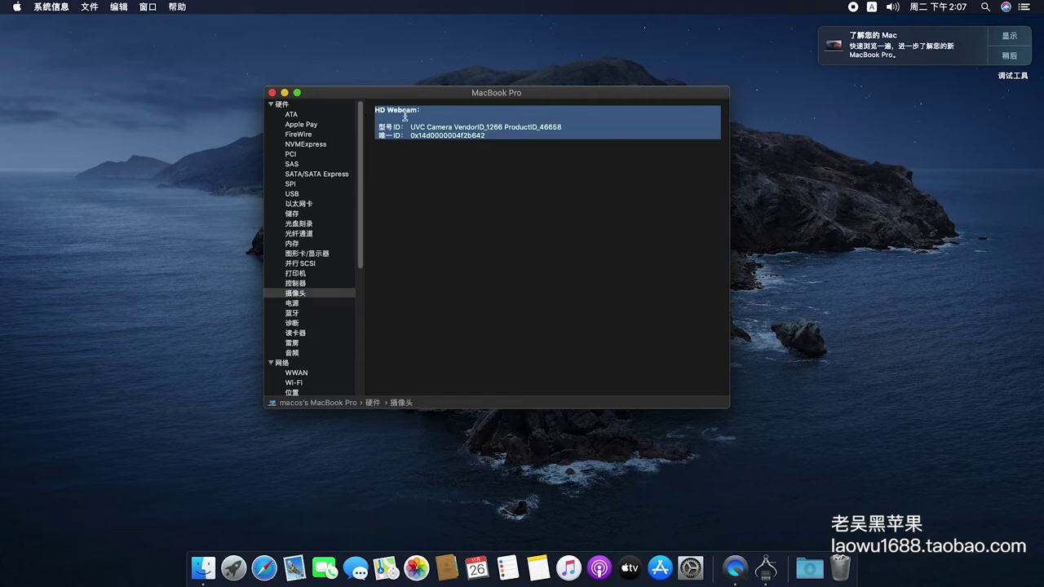
left_click(440, 187)
Examine the battery, system power settings and AC charger details in the system report.
left_click(302, 303)
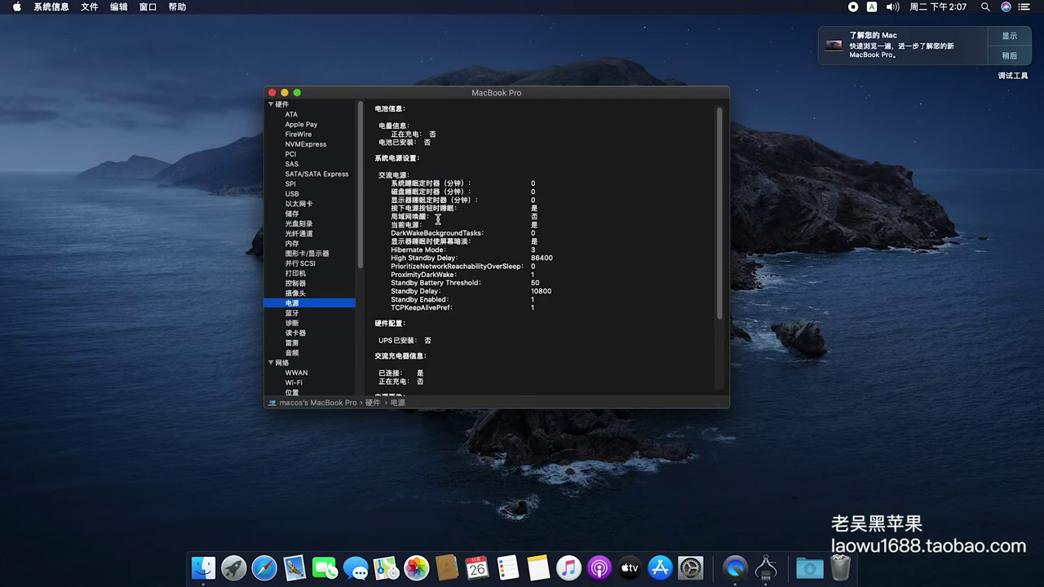
left_click_drag(437, 179, 542, 277)
left_click(503, 254)
scroll(424, 229, "down", 5)
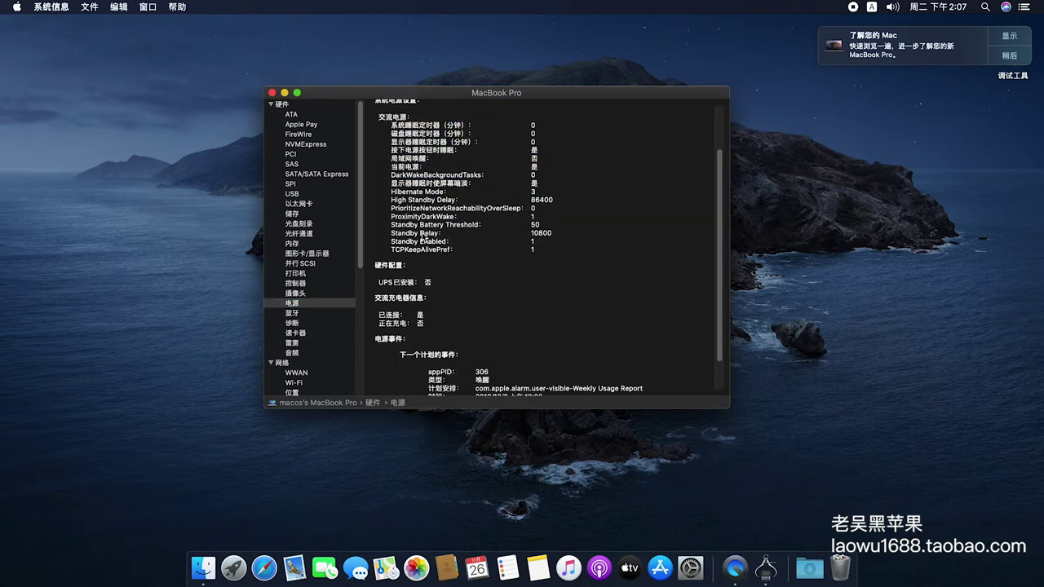
scroll(423, 237, "up", 5)
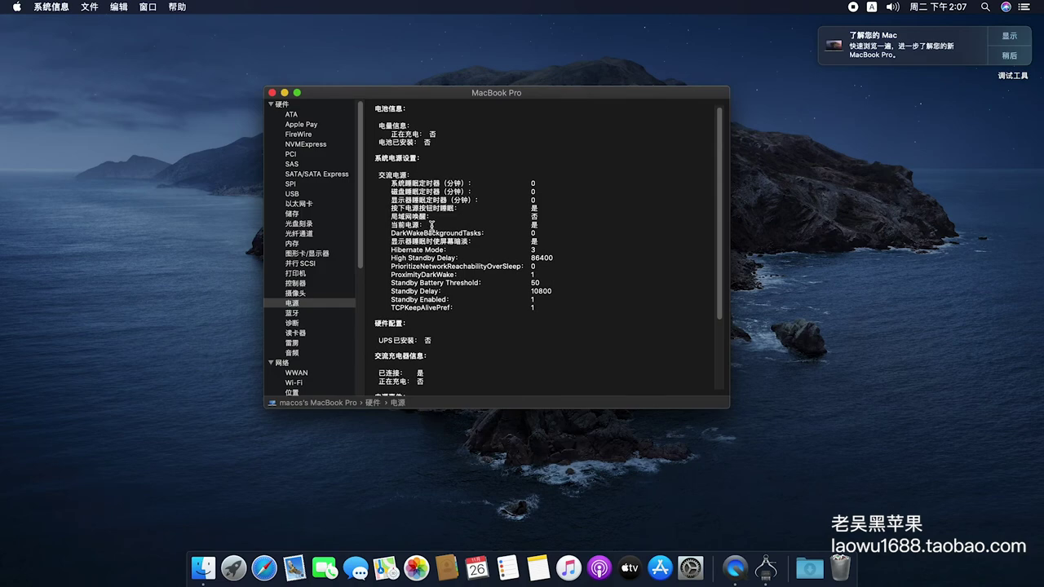
Examine the Bluetooth hardware, paired device and services information in the system report.
left_click(294, 313)
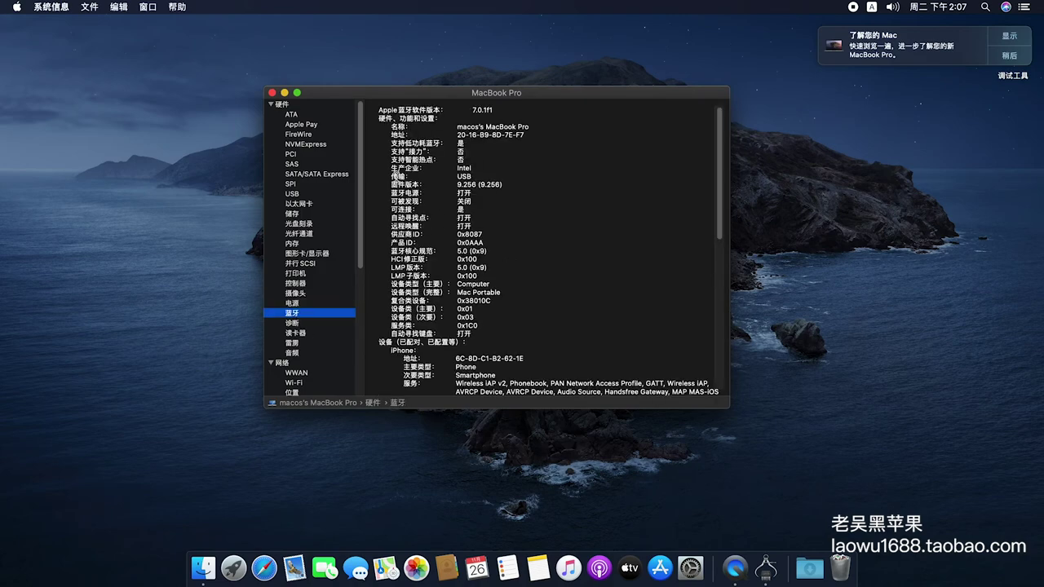
left_click_drag(398, 176, 496, 274)
scroll(496, 275, "down", 6)
left_click(482, 264)
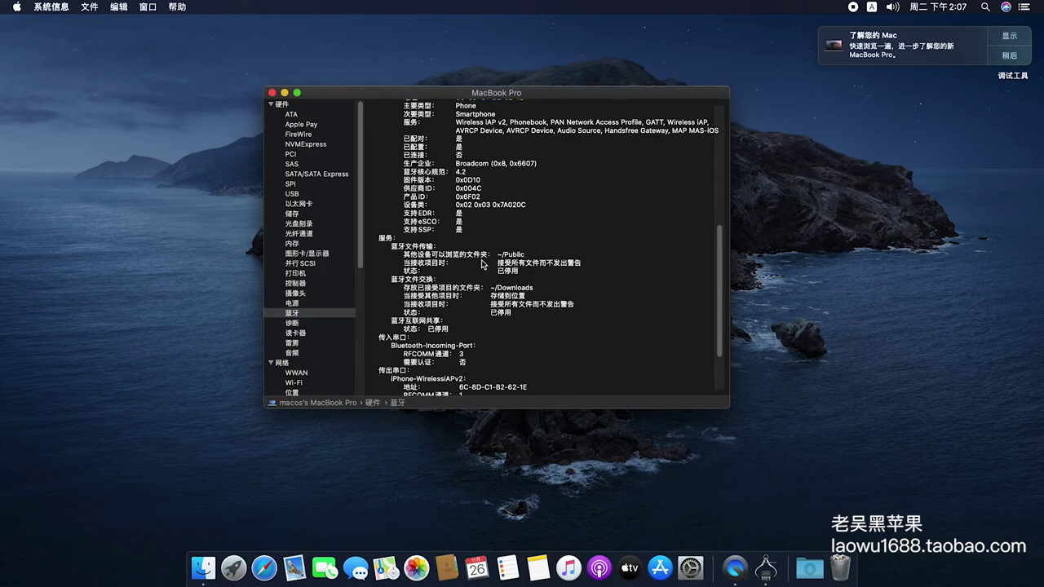
scroll(482, 263, "down", 2)
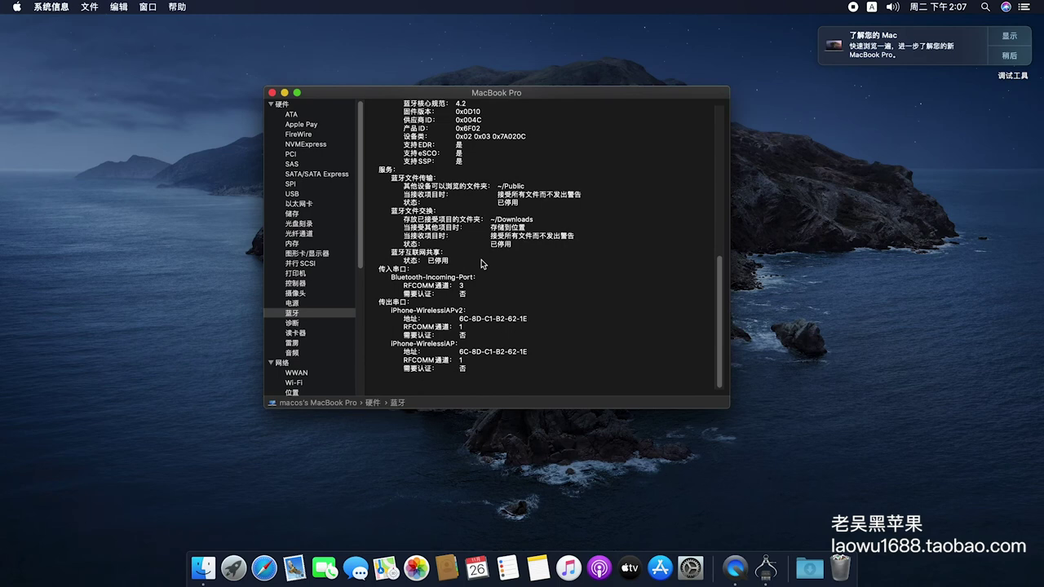
Examine the built-in audio output and built-in audio input devices in the system report.
left_click(298, 354)
left_click(422, 139)
key("Up")
left_click(423, 140)
key("Up")
left_click(422, 140)
key("Up")
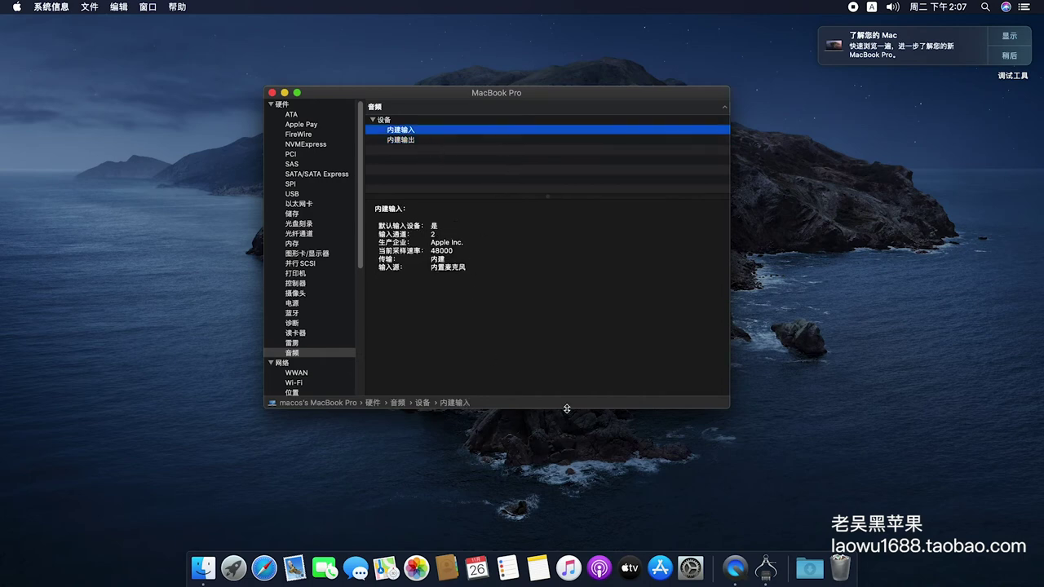
Switch to System Preferences, check the sound input and output devices, and select Frog as the alert sound.
left_click(556, 452)
left_click(690, 568)
left_click_drag(312, 147, 444, 115)
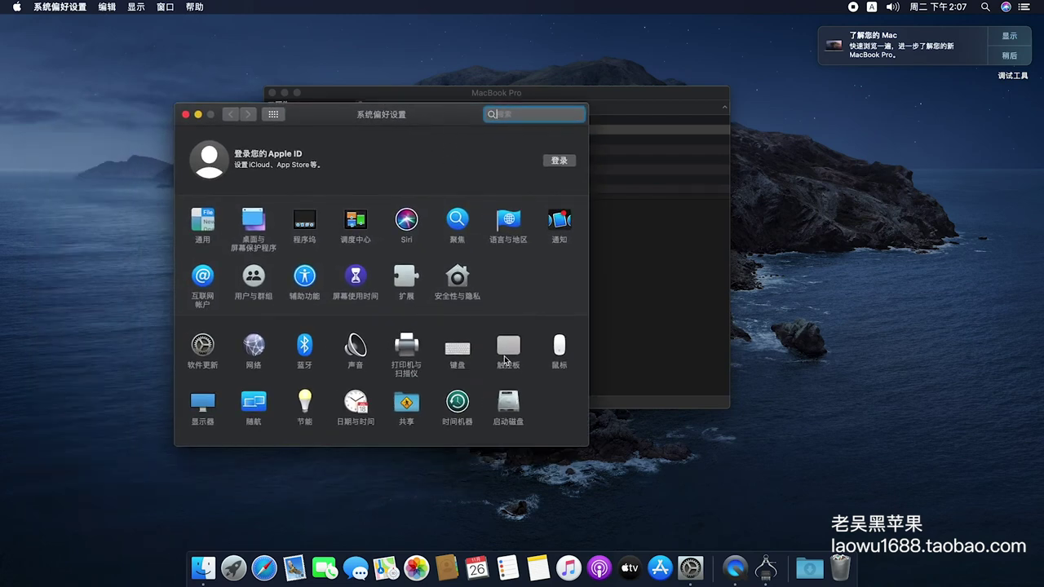
left_click(352, 356)
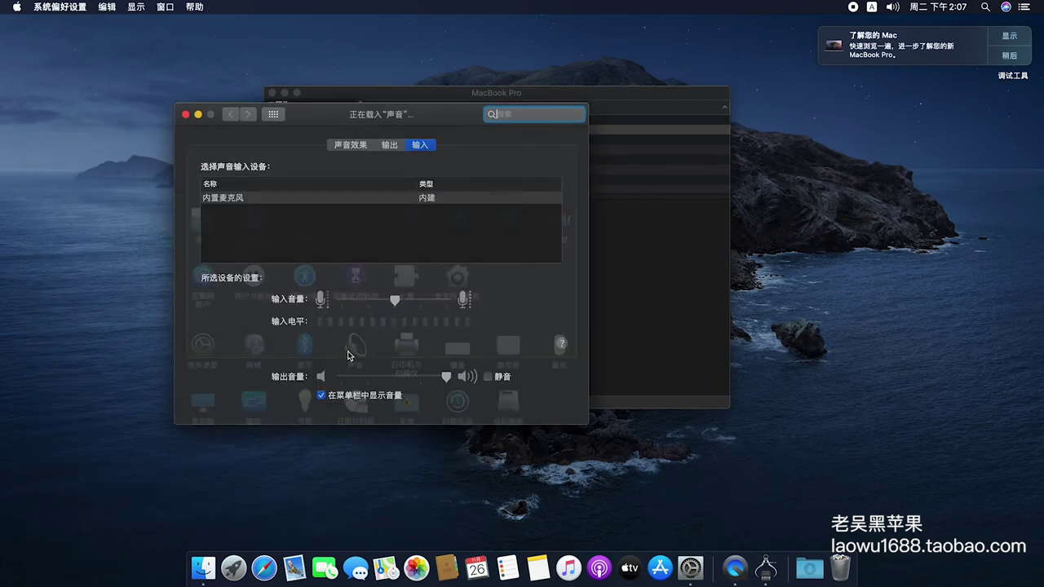
left_click(392, 146)
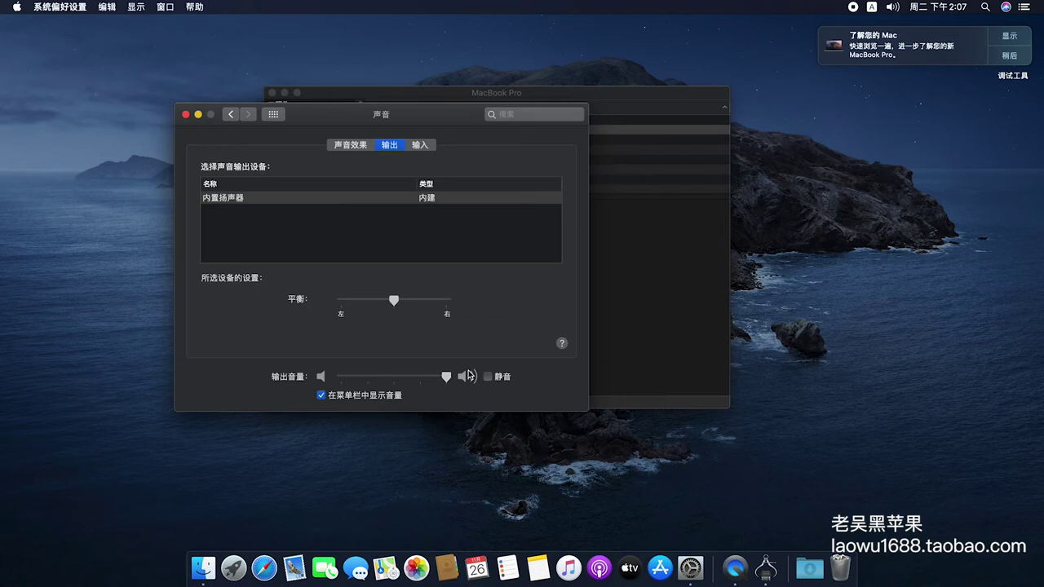
left_click(349, 147)
left_click(320, 235)
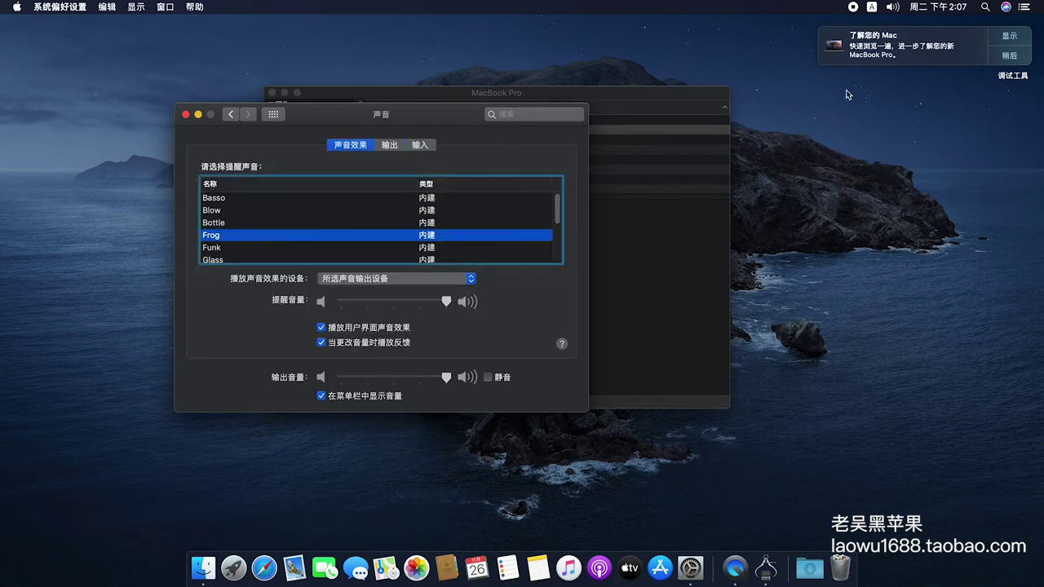
Play the sound test file 声卡测试.mp3 from the 调试工具 folder in Music, and close the Music window.
double_click(1003, 78)
left_click(528, 300)
double_click(528, 300)
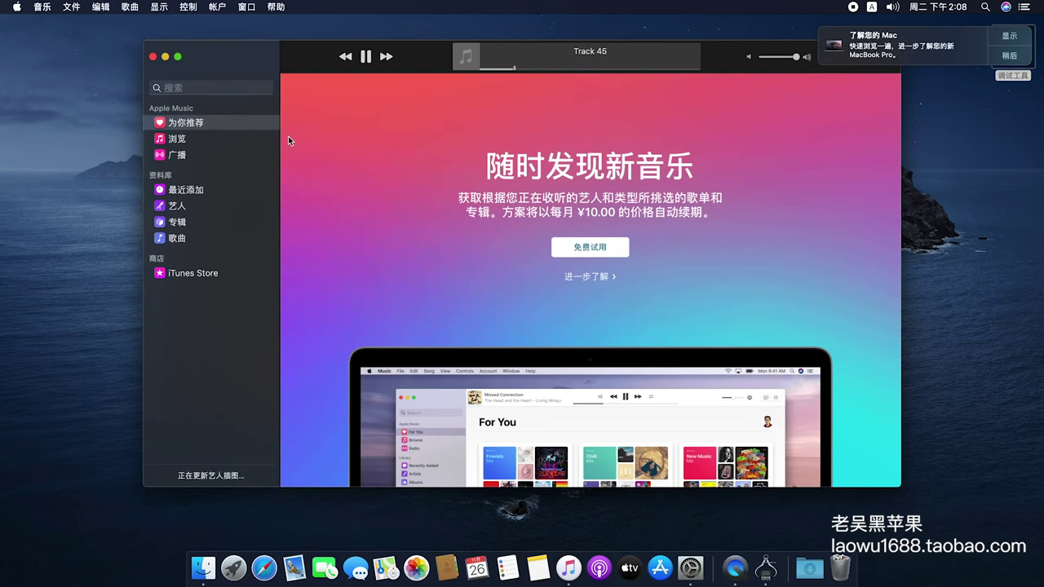
left_click(153, 56)
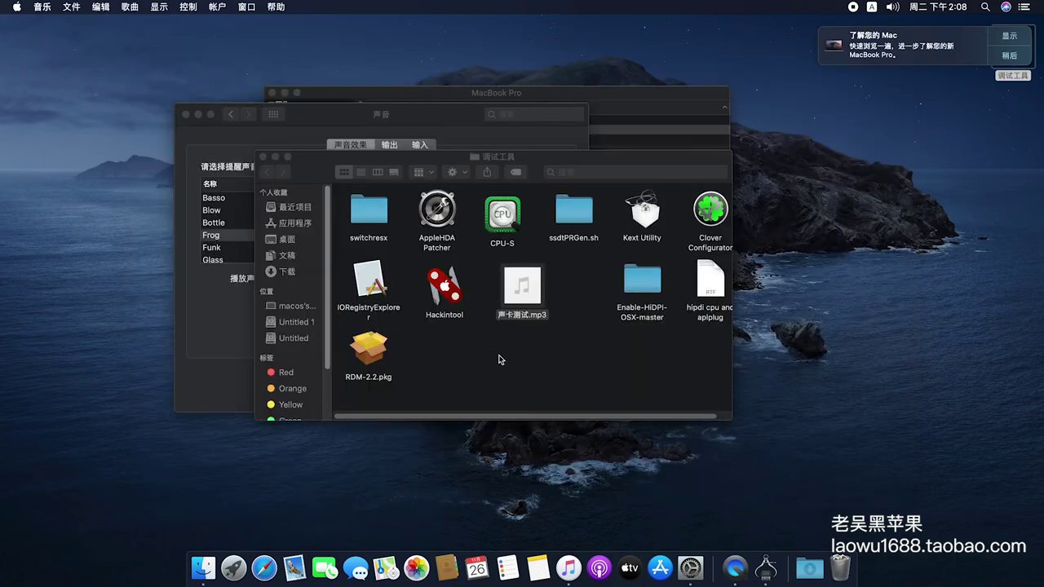
left_click(568, 566)
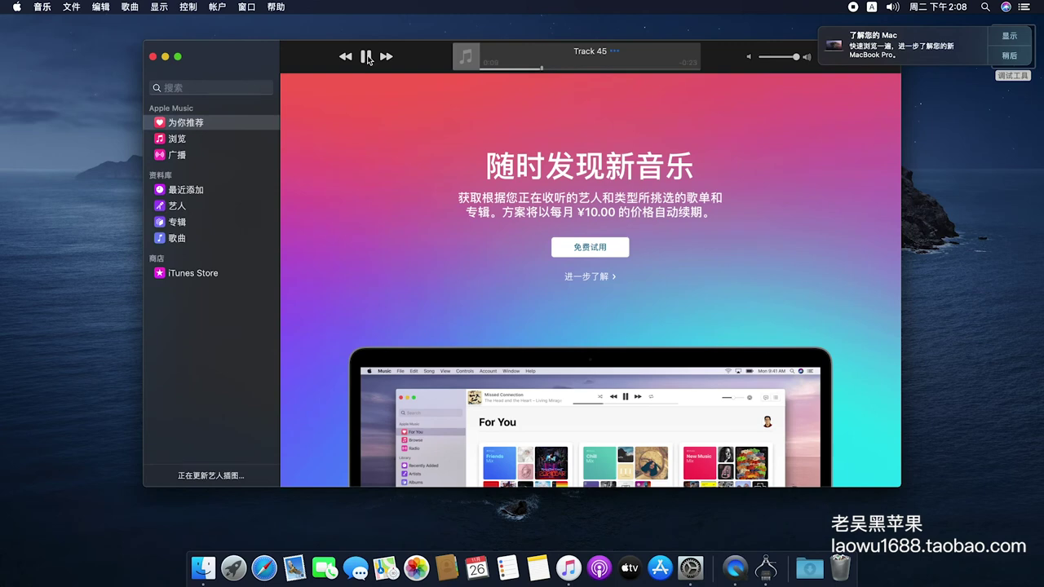
left_click(152, 56)
Close the 调试工具 folder window and try invoking Siri.
left_click(845, 157)
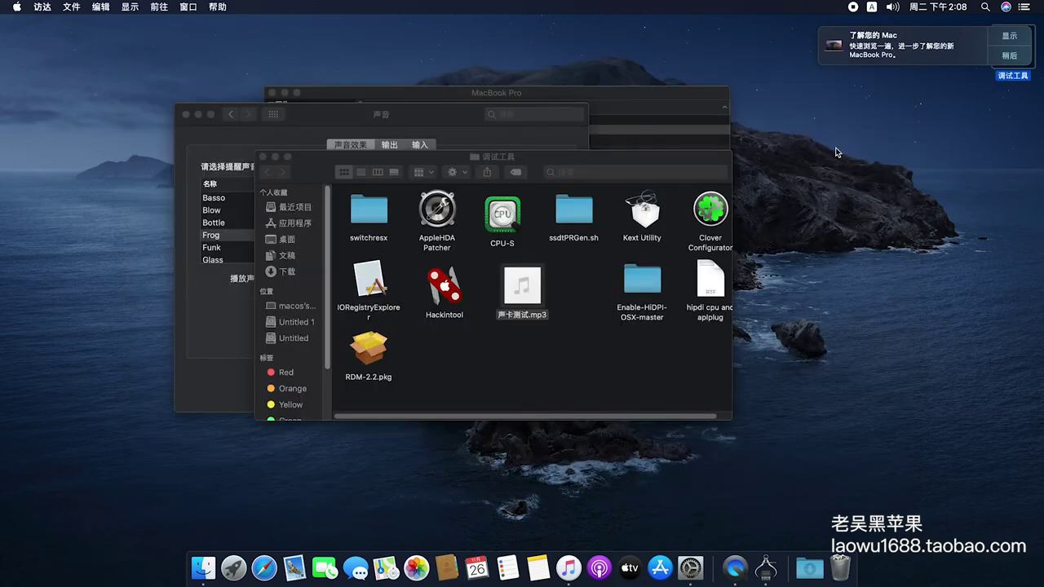
left_click(577, 328)
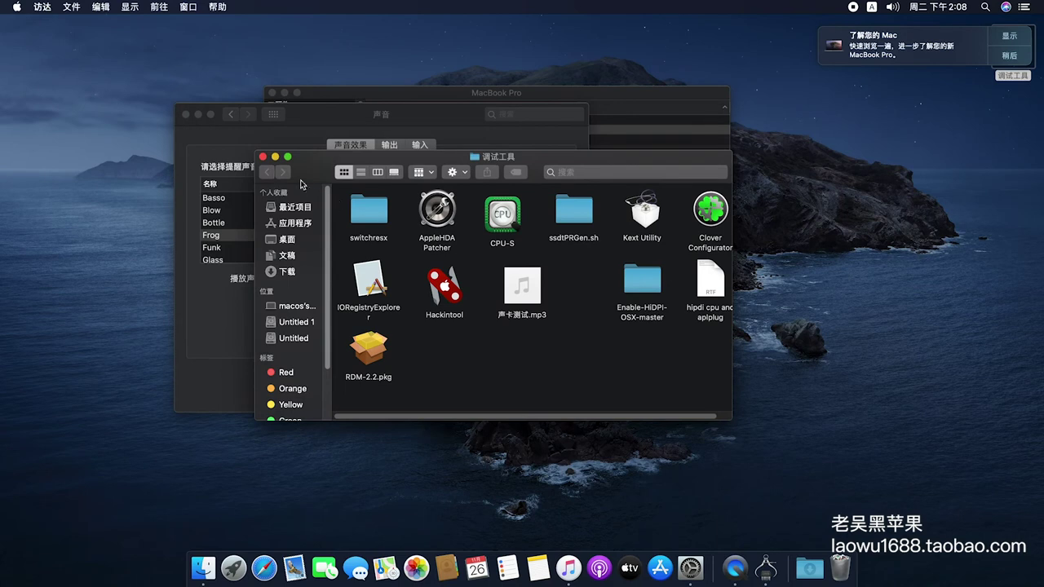
left_click(262, 157)
left_click(1008, 9)
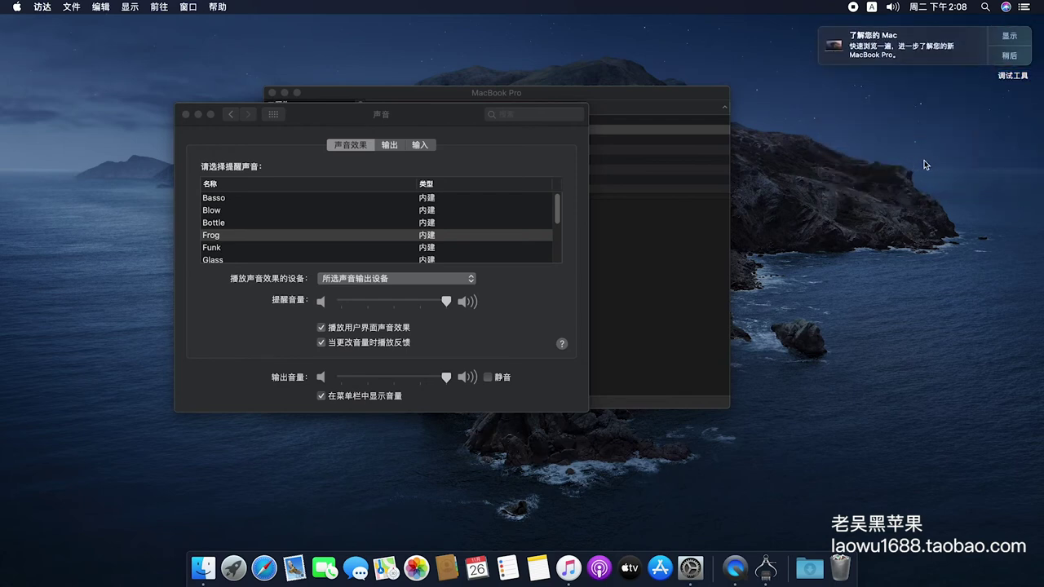
Open the Bluetooth settings from the System Preferences overview and connect the paired iPhone.
left_click(231, 114)
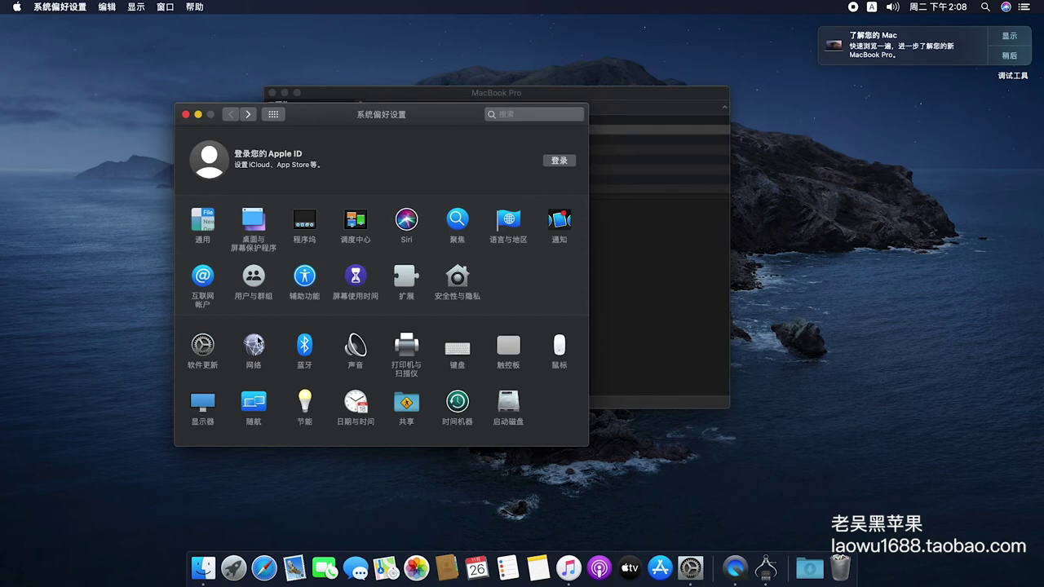
left_click(305, 346)
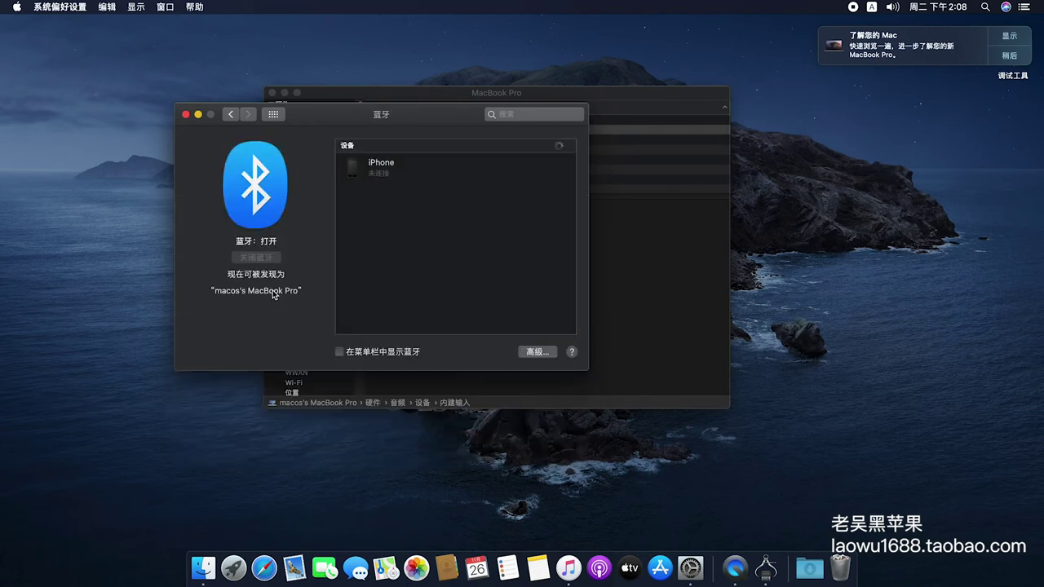
left_click(381, 172)
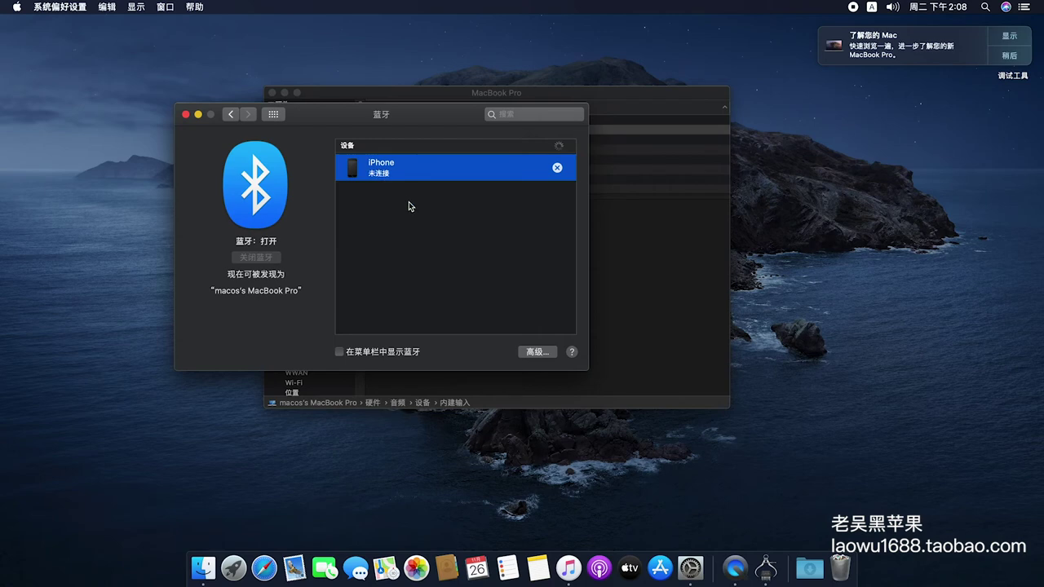
left_click(382, 200)
left_click(386, 173)
left_click(392, 220)
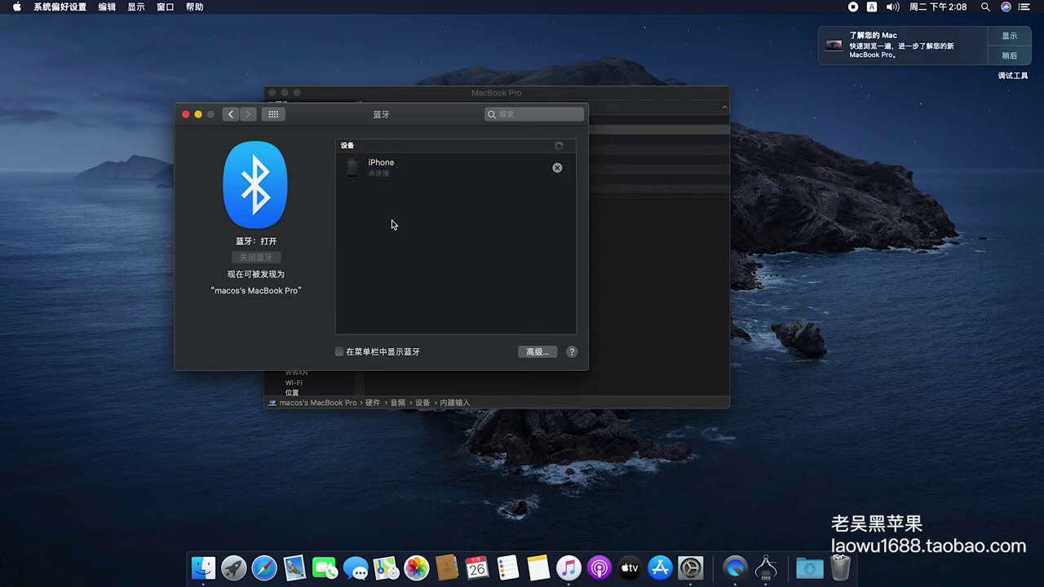
left_click(389, 173)
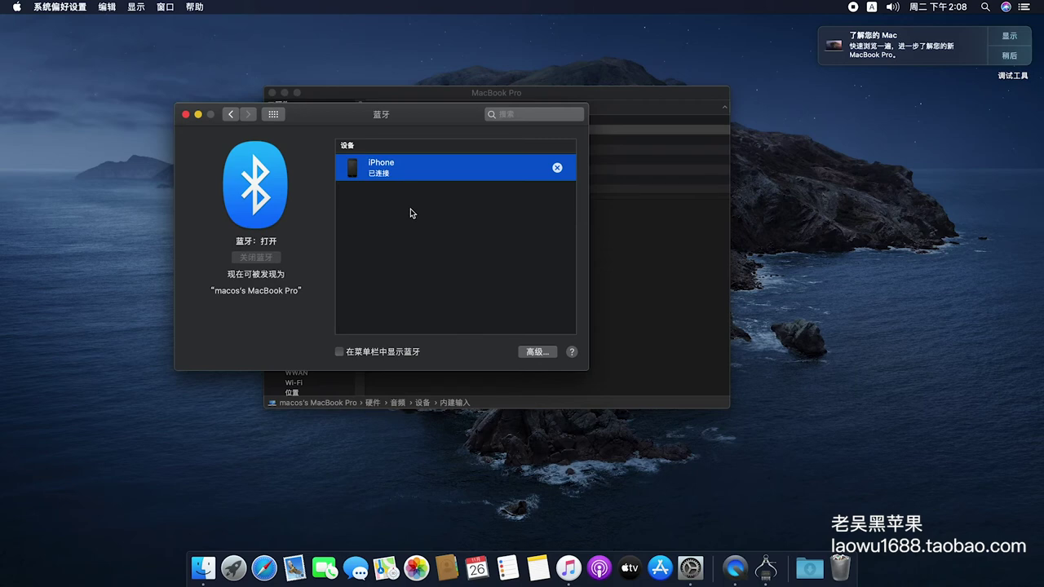
Open the display settings, switch the resolution to 缩放 with 更多空间, and set the brightness to maximum.
left_click(230, 115)
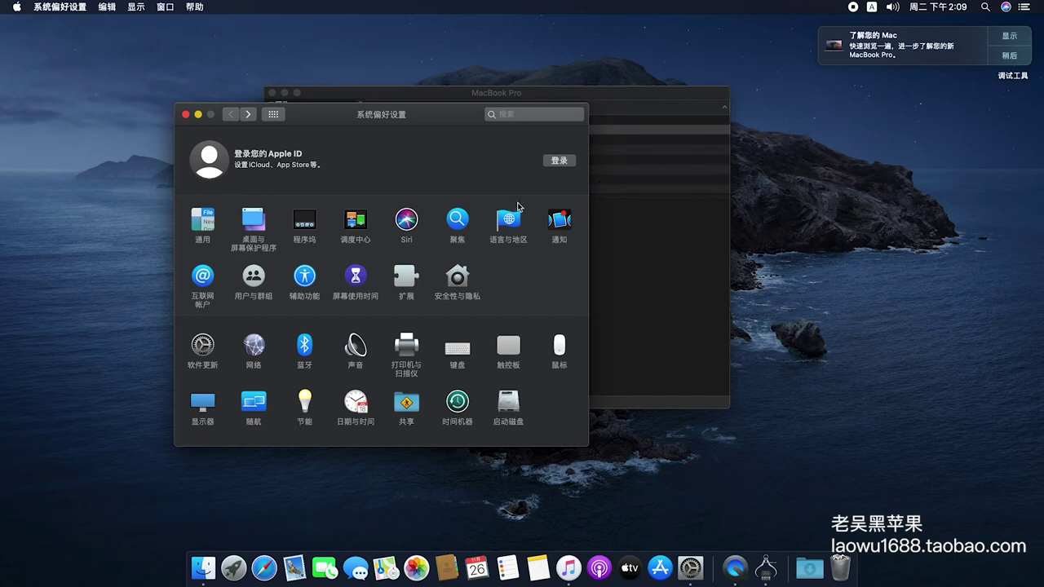
left_click(203, 402)
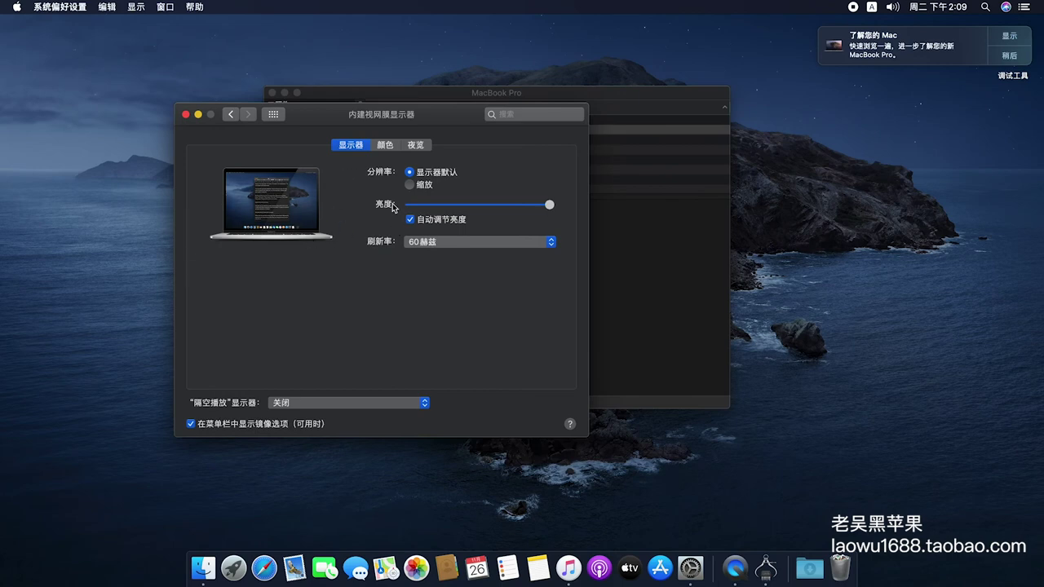
left_click(412, 186)
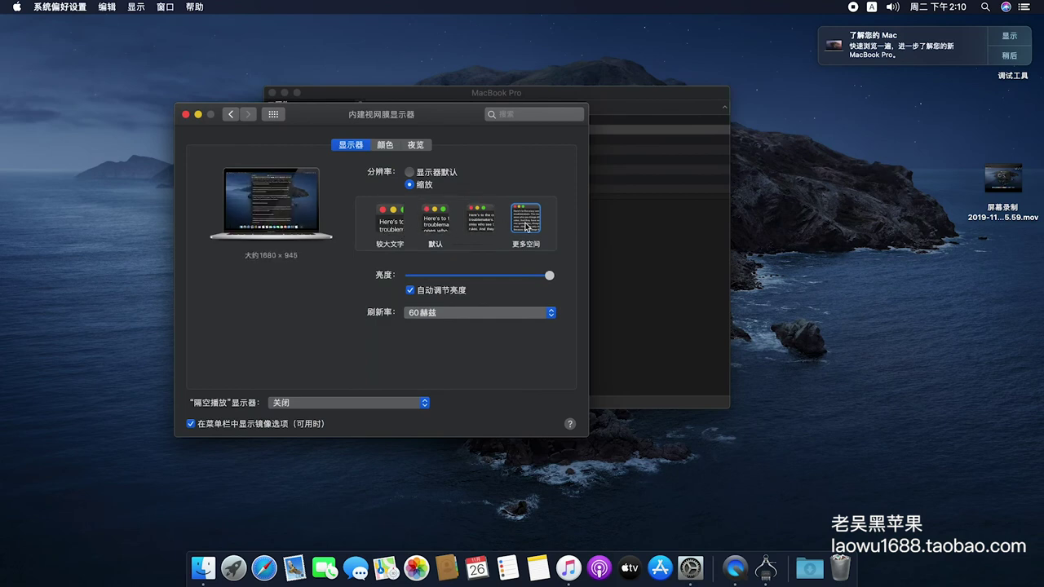
mouse_move(550, 275)
left_mouse_down()
mouse_move(450, 290)
mouse_move(569, 285)
left_mouse_up()
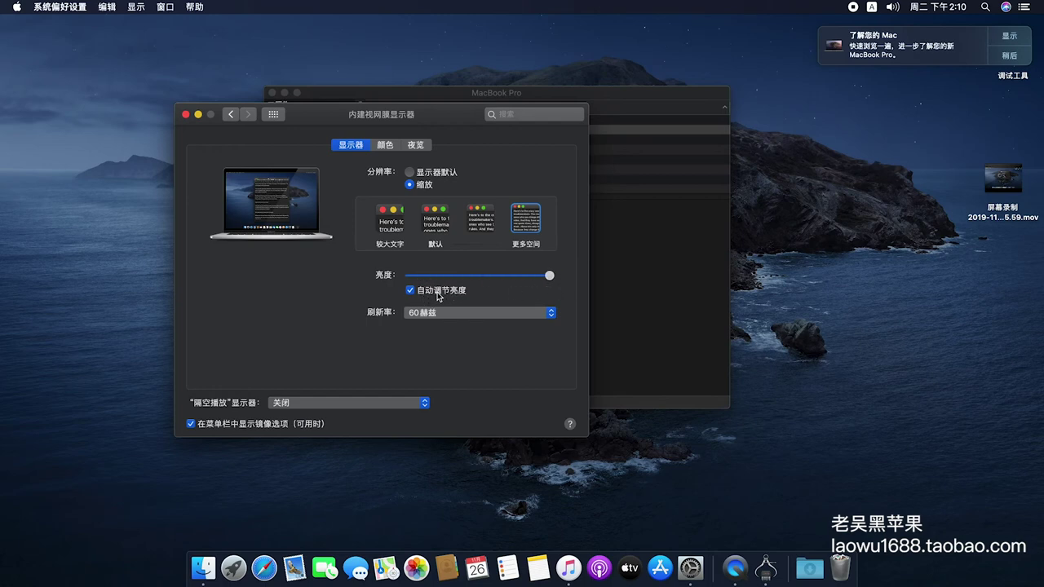
Check the display's refresh rate options and its list of color profiles, and return to the main display settings.
left_click(469, 318)
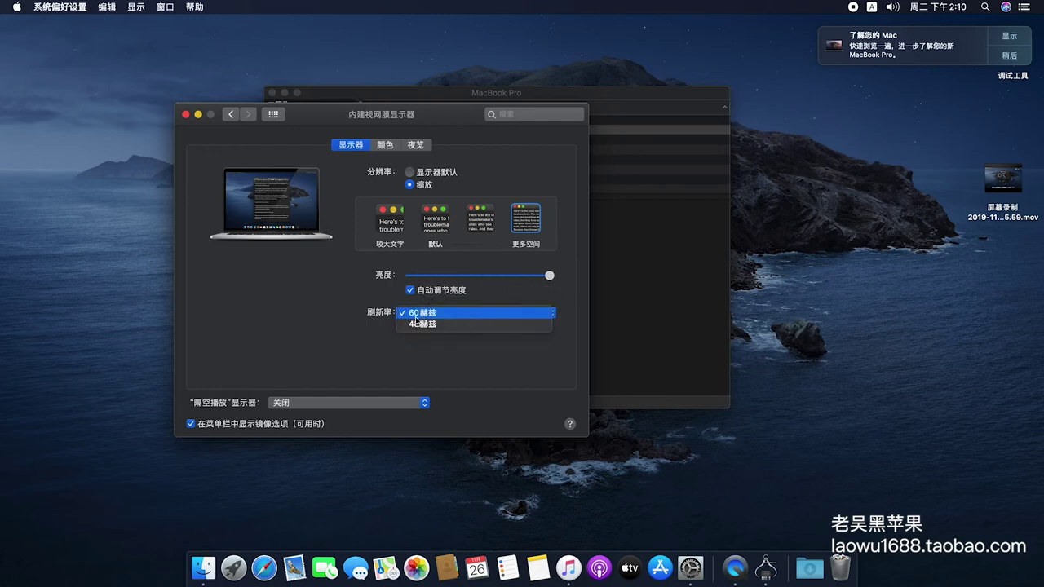
left_click(339, 314)
left_click(385, 147)
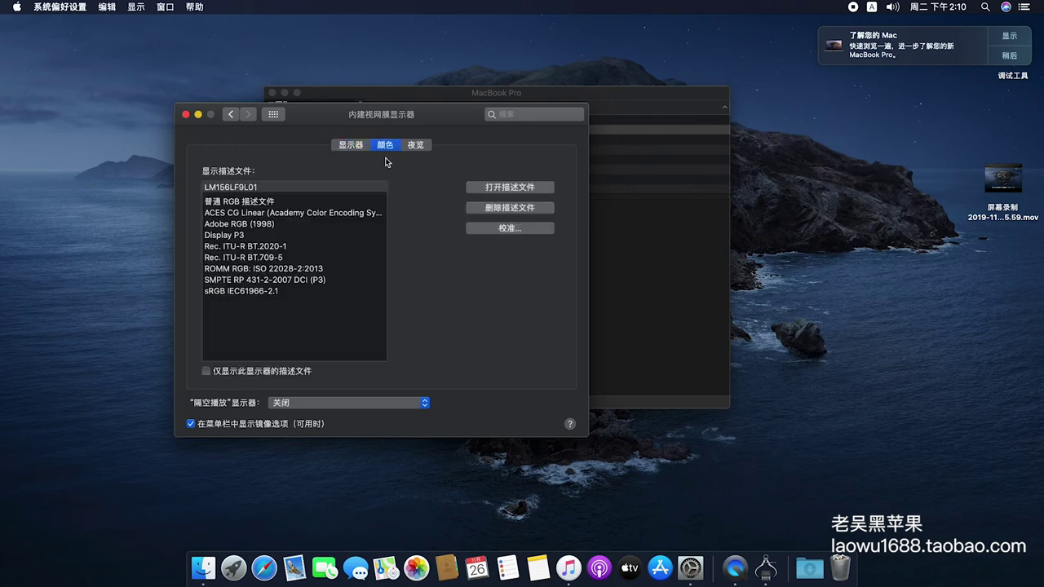
left_click(356, 147)
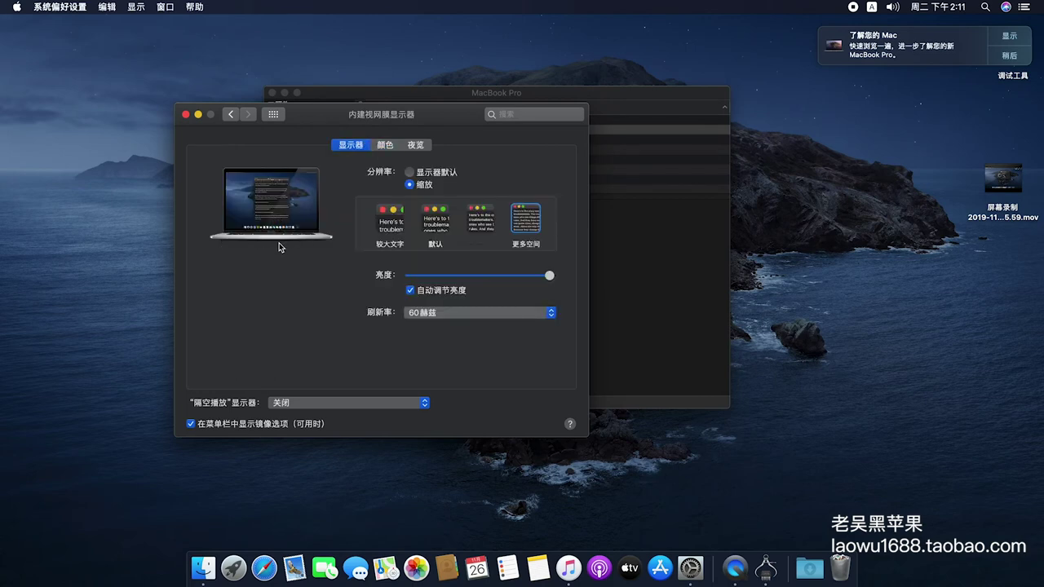
Return to the System Preferences overview, move its window slightly, and keep it in front of the system report.
left_click(230, 114)
left_click_drag(334, 136, 369, 126)
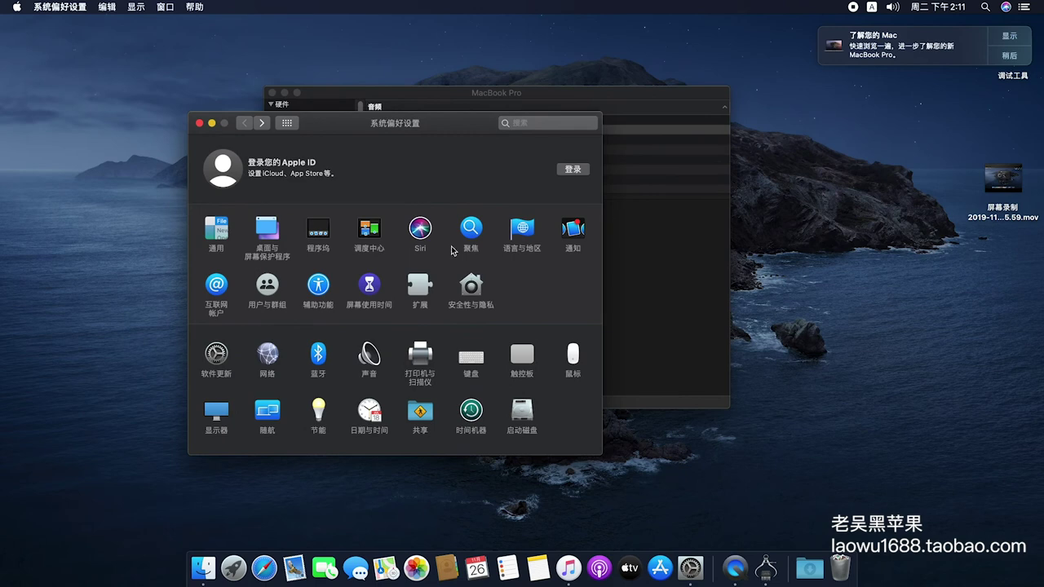
left_click(685, 264)
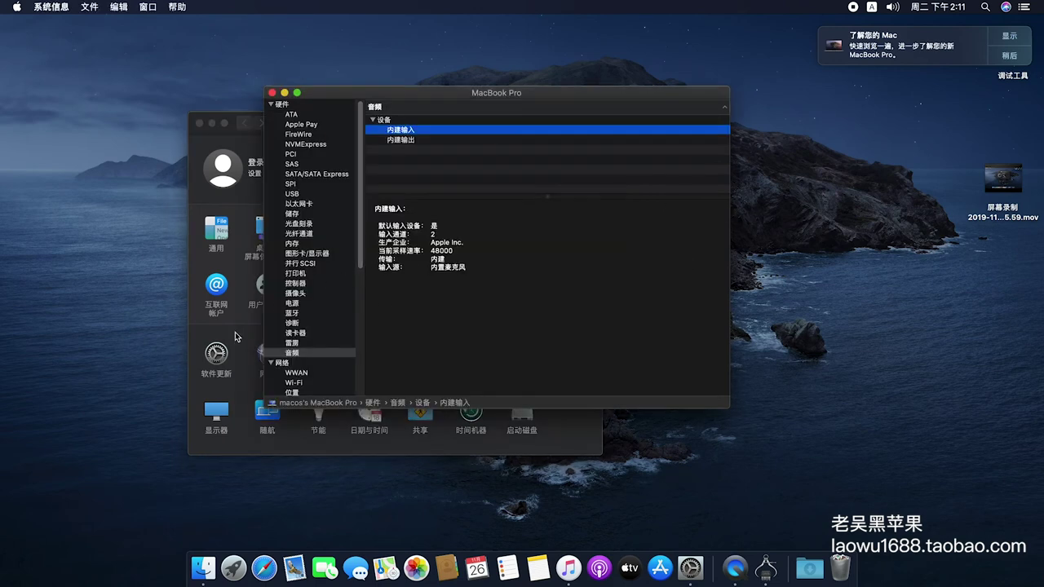
left_click(255, 332)
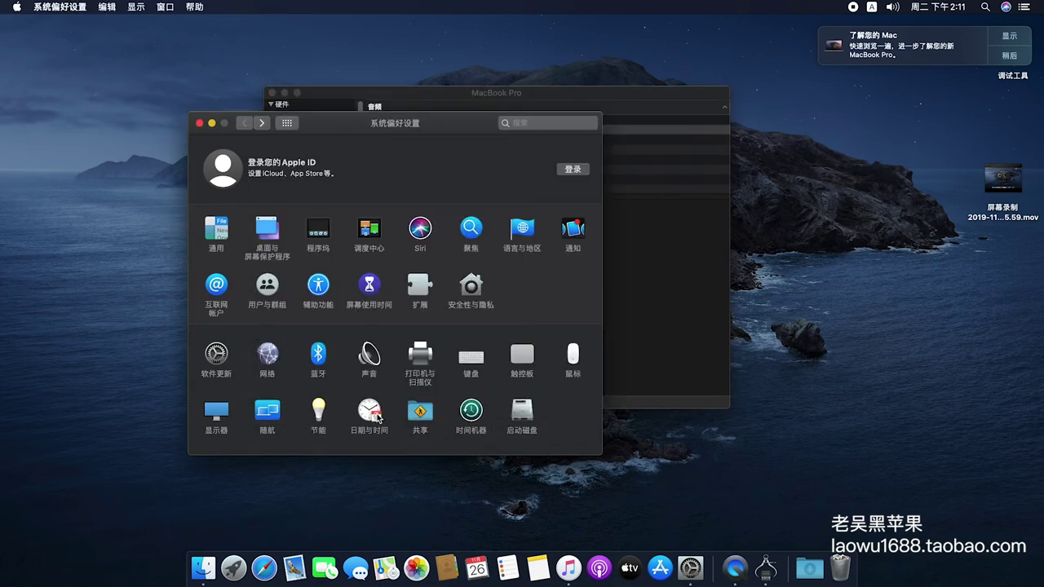
Open a Finder window and look through the Desktop, Downloads and computer locations.
left_click(205, 550)
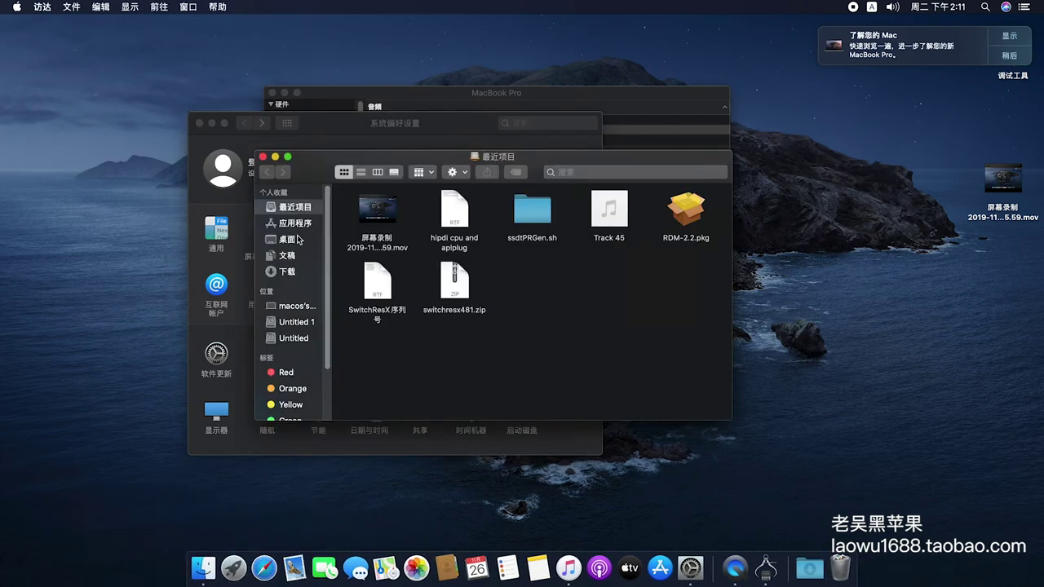
left_click(296, 241)
left_click(294, 272)
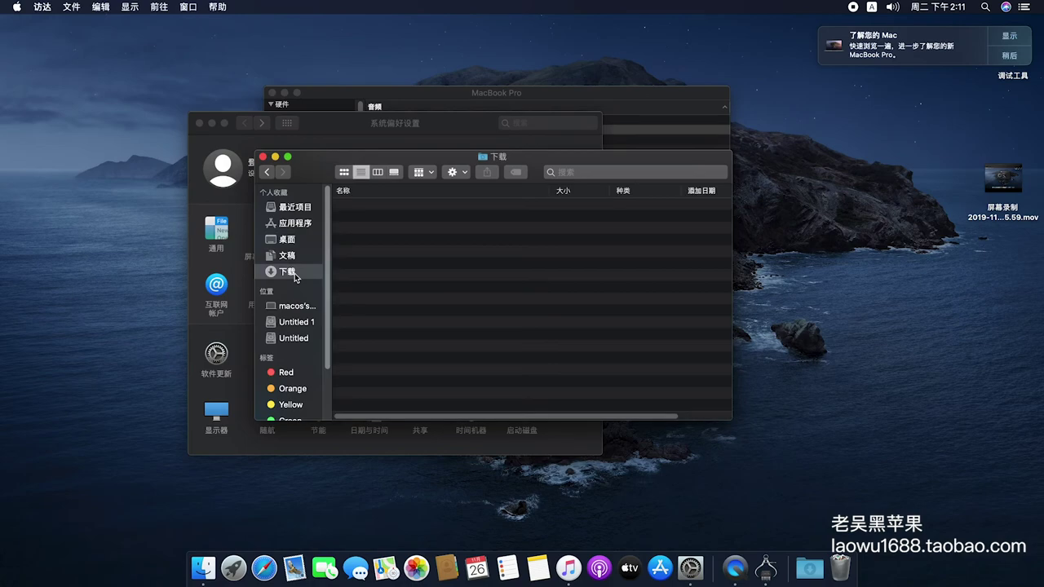
left_click(306, 309)
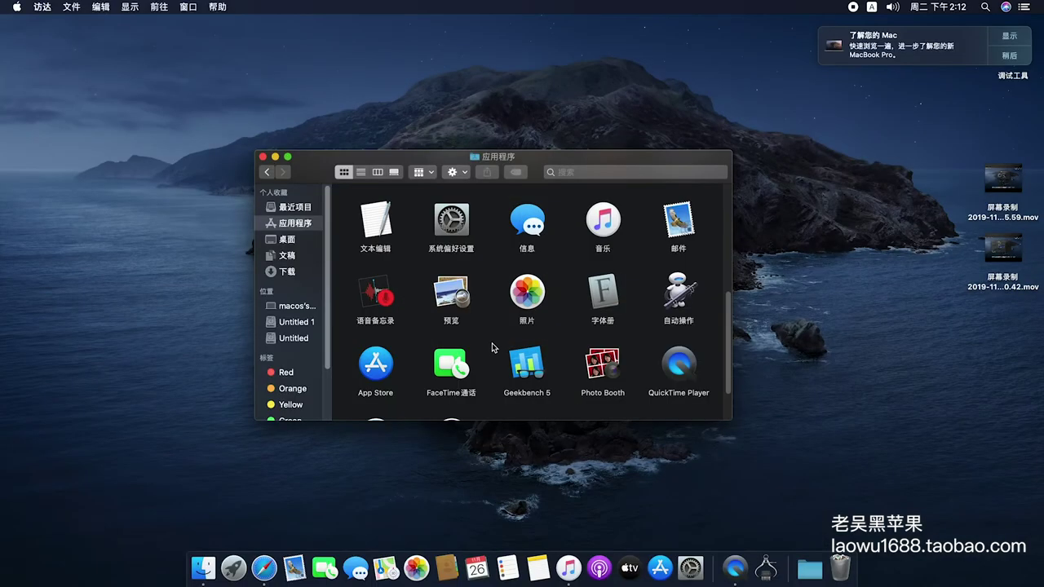
Find Geekbench 5 in the Applications folder and launch it.
scroll(492, 345, "down", 1)
scroll(492, 349, "down", 1)
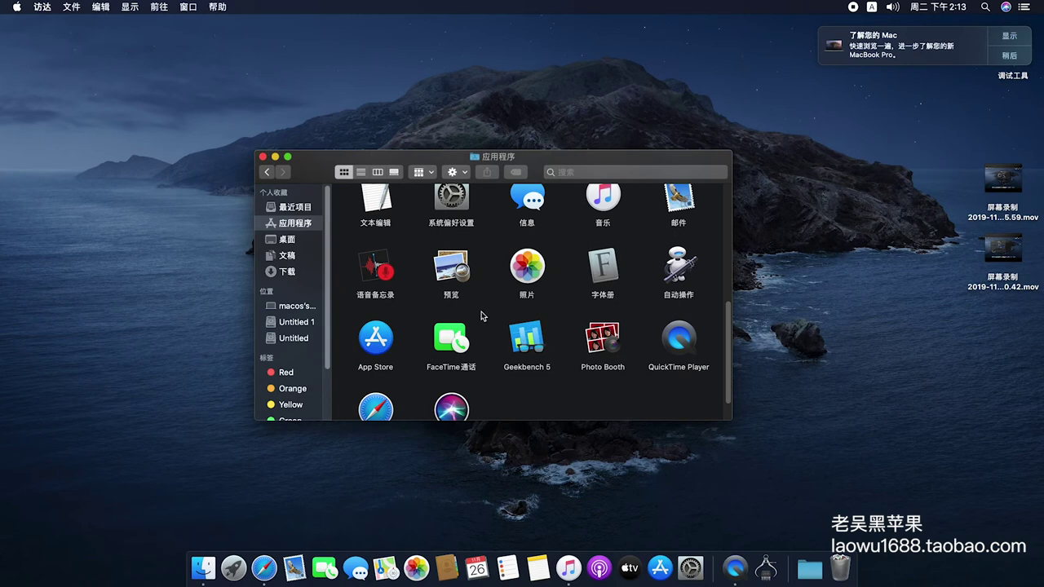
double_click(530, 346)
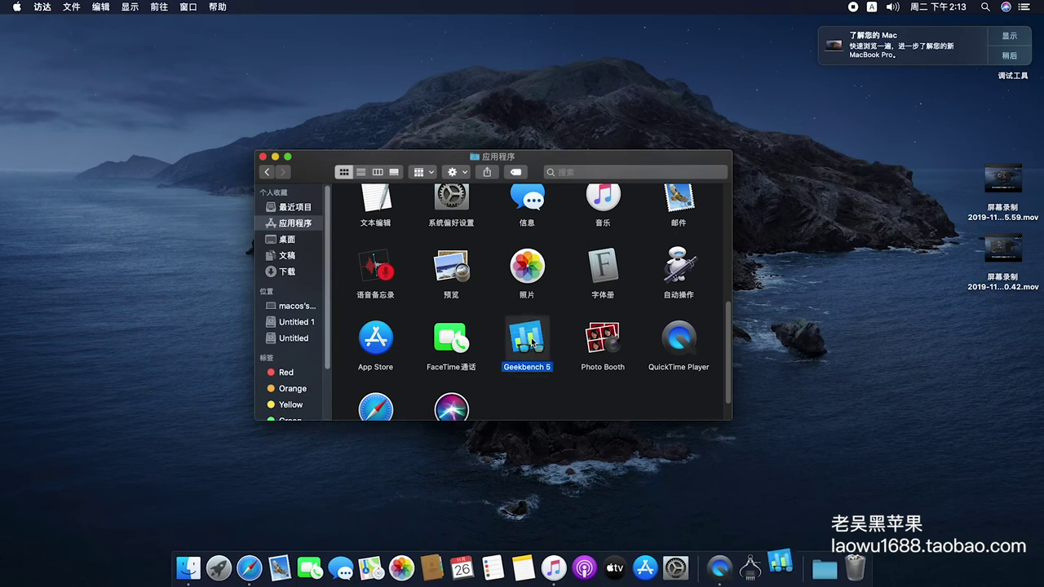
left_click(603, 207)
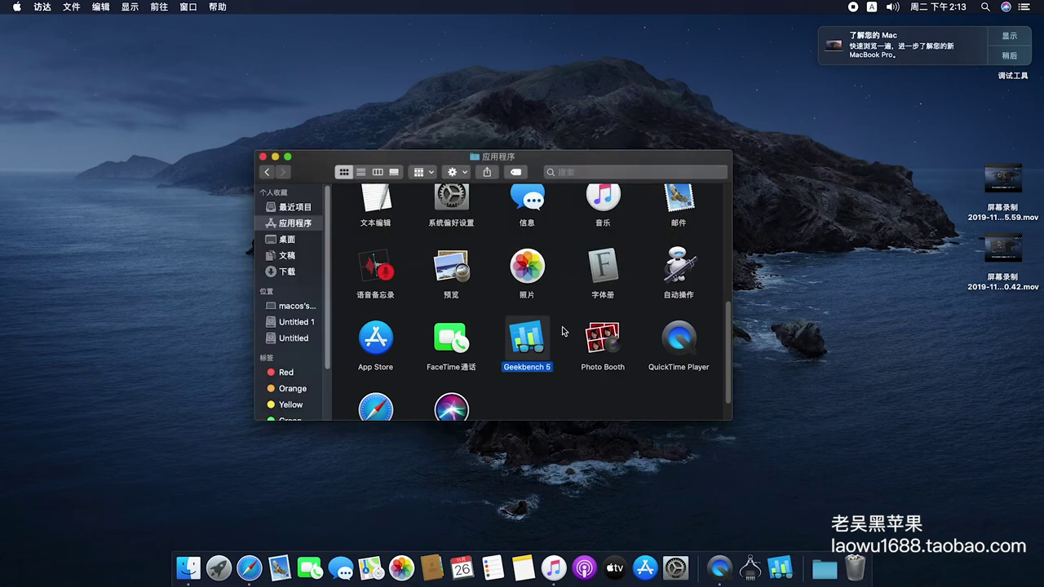
Open CPU-S from the 调试工具 folder on the desktop and run the 变频测试 with 快速检测.
double_click(1010, 78)
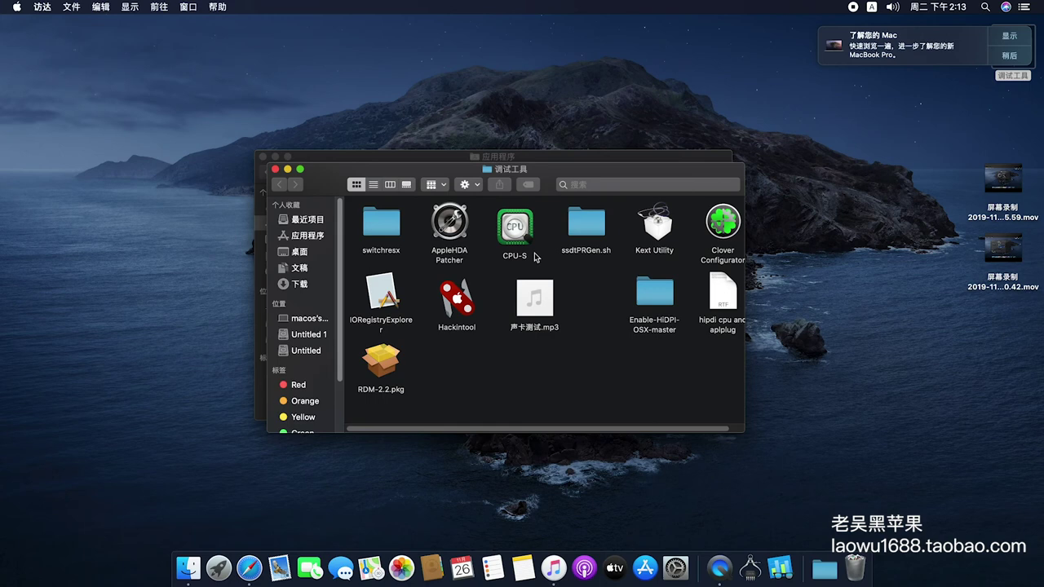
double_click(519, 231)
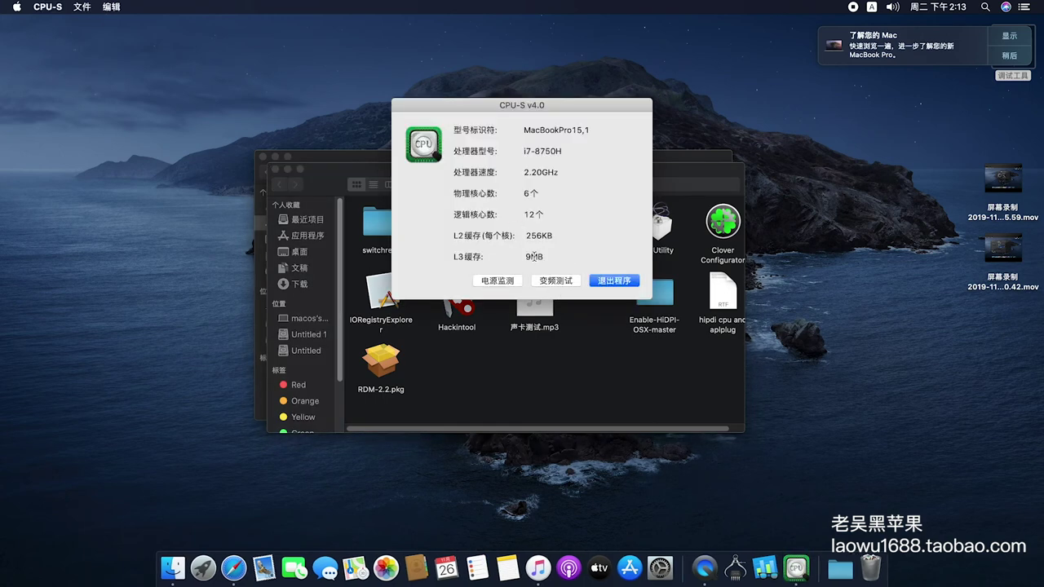
left_click(551, 281)
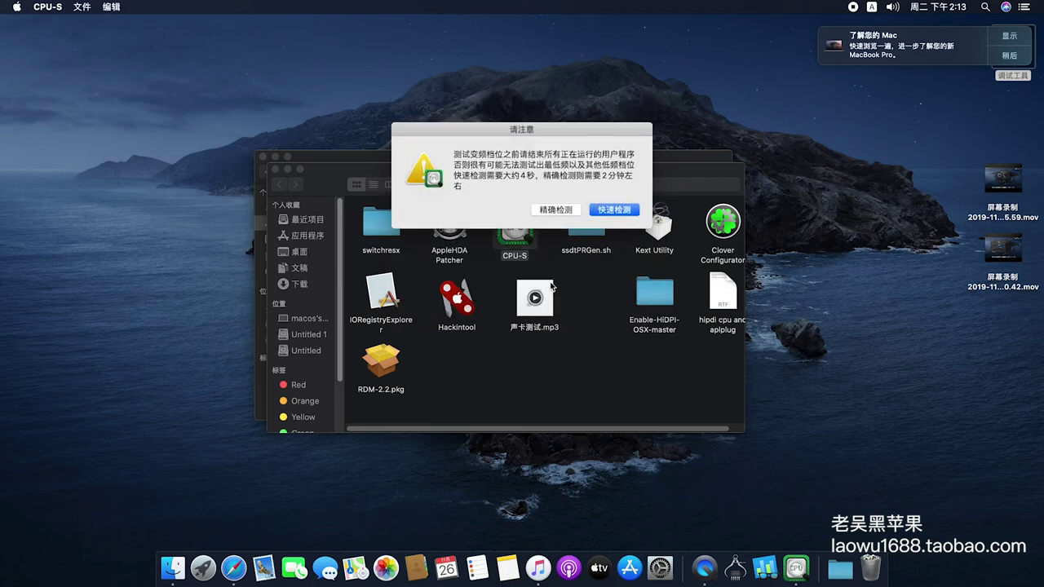
left_click(607, 212)
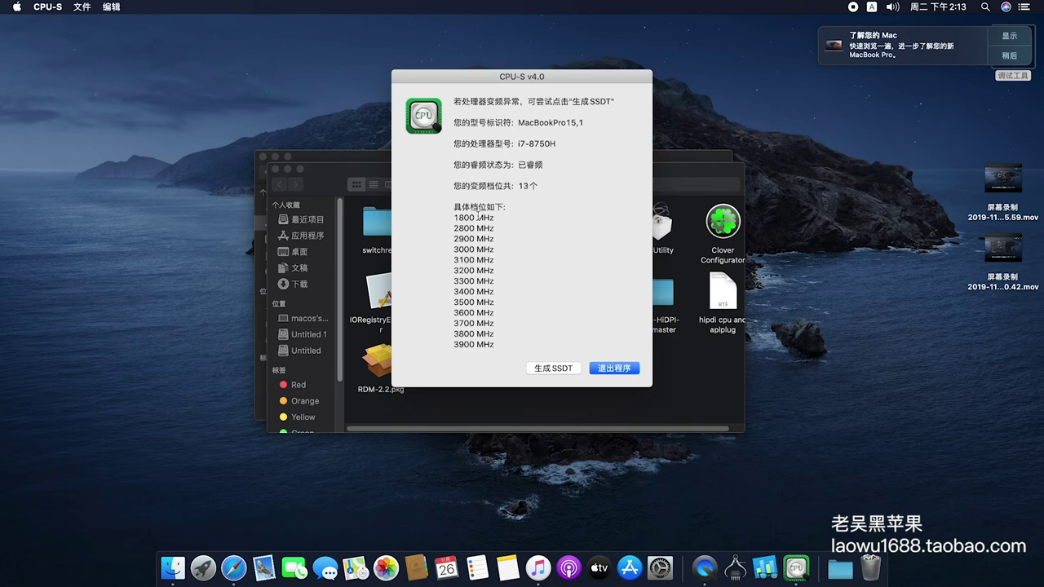
Examine the number of frequency steps and the lowest and highest frequencies in the CPU-S result, and quit CPU-S.
left_click_drag(491, 194, 535, 187)
left_click(519, 186)
left_click_drag(452, 218, 495, 218)
left_click_drag(516, 164, 554, 144)
triple_click(555, 145)
left_click(490, 211)
left_click_drag(454, 218, 477, 219)
left_click(456, 219)
left_click_drag(454, 345, 485, 346)
left_click(455, 345)
left_click_drag(454, 345, 493, 345)
left_click(486, 346)
left_click_drag(454, 345, 511, 345)
left_click(482, 345)
left_click_drag(471, 225, 504, 257)
left_click(505, 253)
left_click(606, 374)
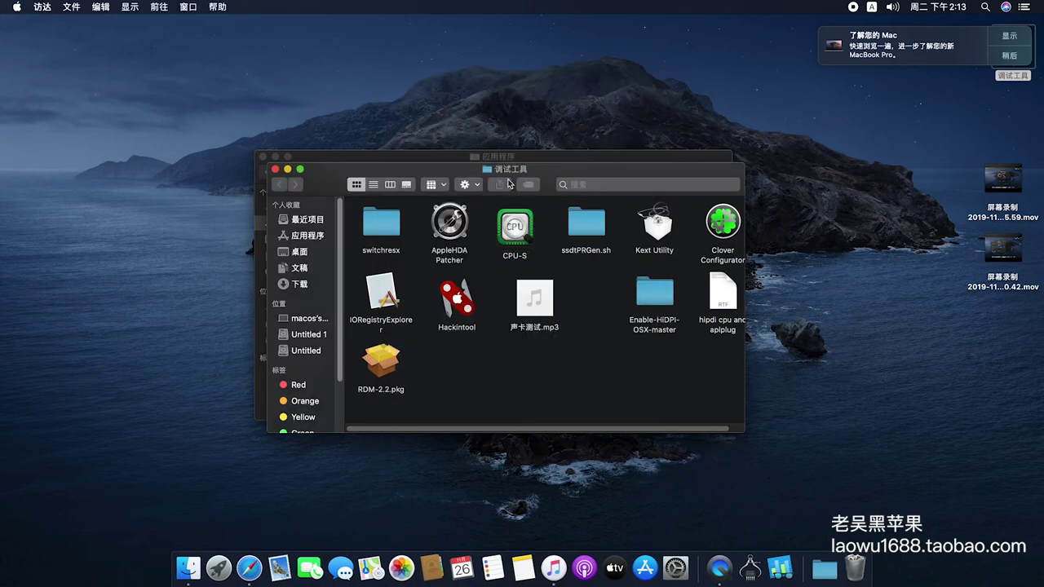
Return to the Applications window, bring up Geekbench 5 and start its CPU benchmark.
left_click(522, 157)
right_click(529, 341)
left_click(573, 262)
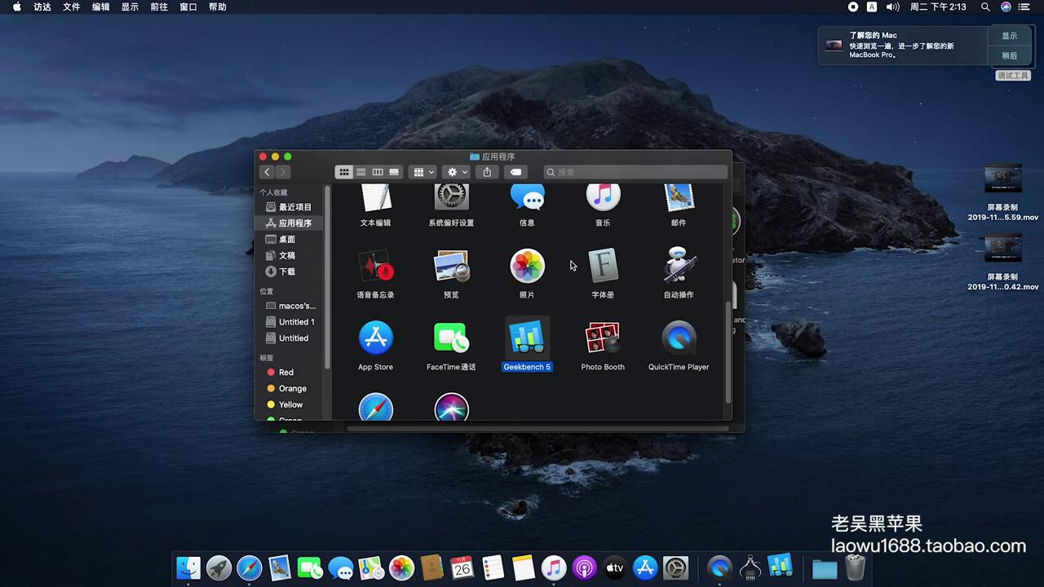
left_click(569, 226)
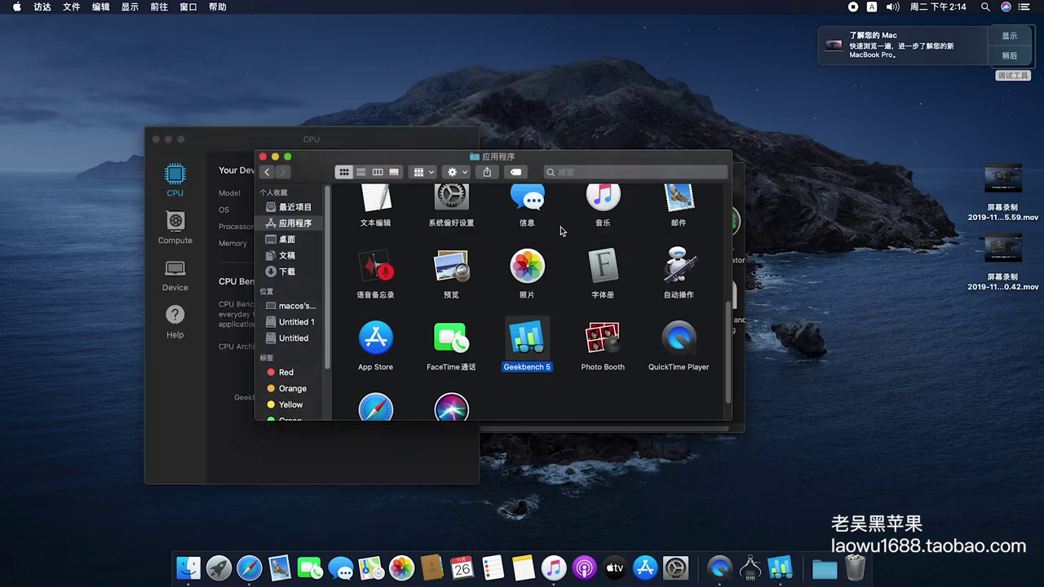
left_click(270, 138)
left_click(348, 373)
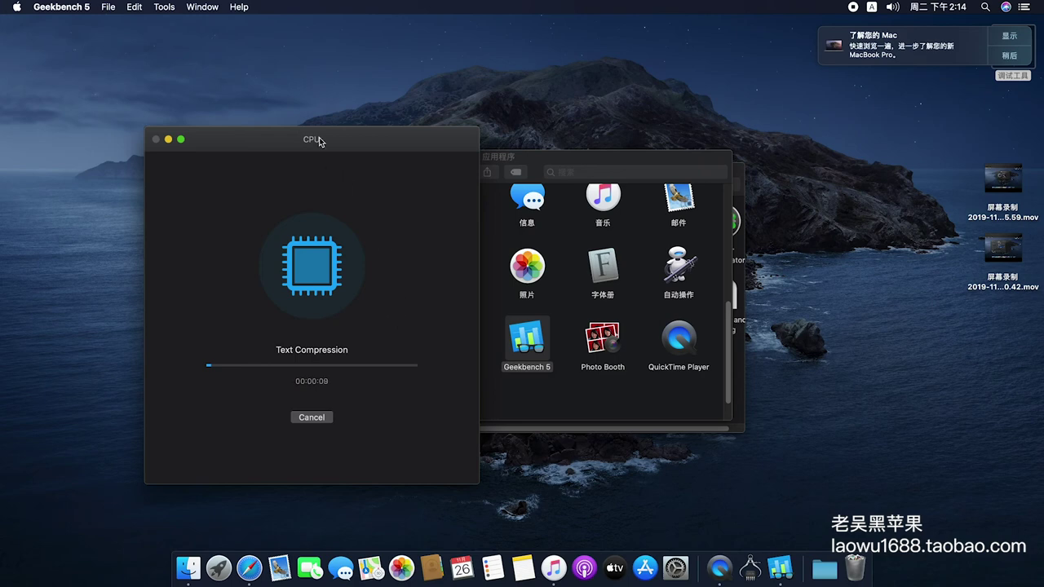
Arrange the Geekbench 5 and Applications windows side by side while the benchmark runs.
left_click_drag(320, 140, 613, 112)
left_click_drag(543, 114, 608, 113)
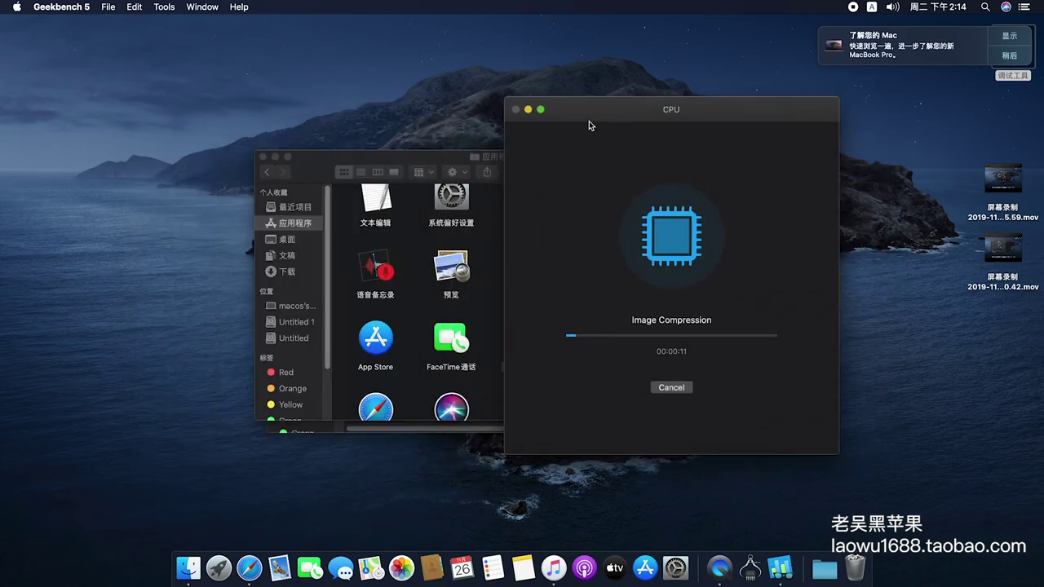
left_click(457, 160)
left_click_drag(457, 159, 301, 144)
left_click_drag(426, 141, 349, 106)
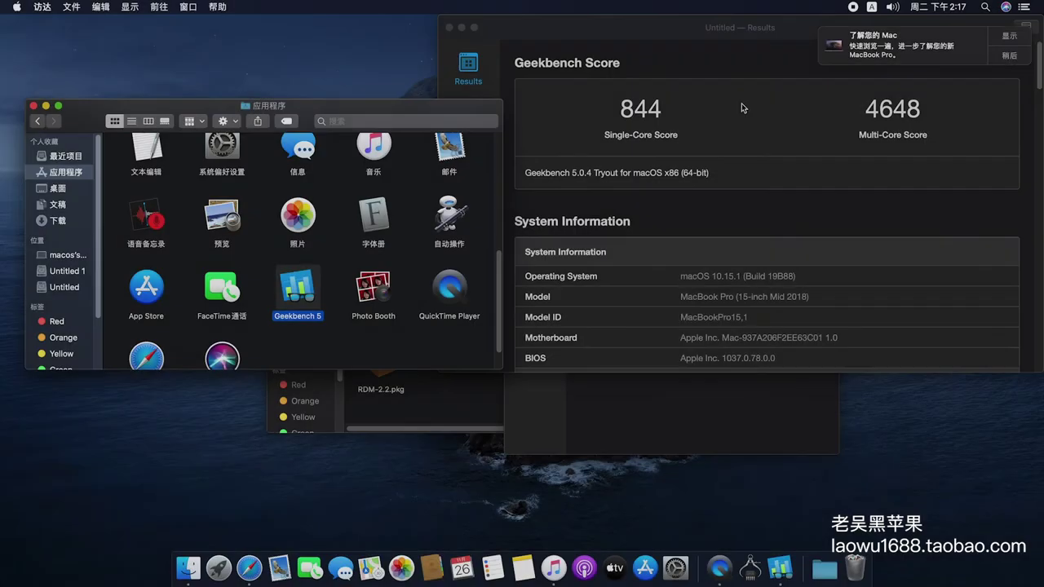
Examine the single-core and multi-core scores and the Mac model under System Information in the Geekbench results.
double_click(622, 111)
left_click(639, 111)
left_click_drag(624, 112, 670, 110)
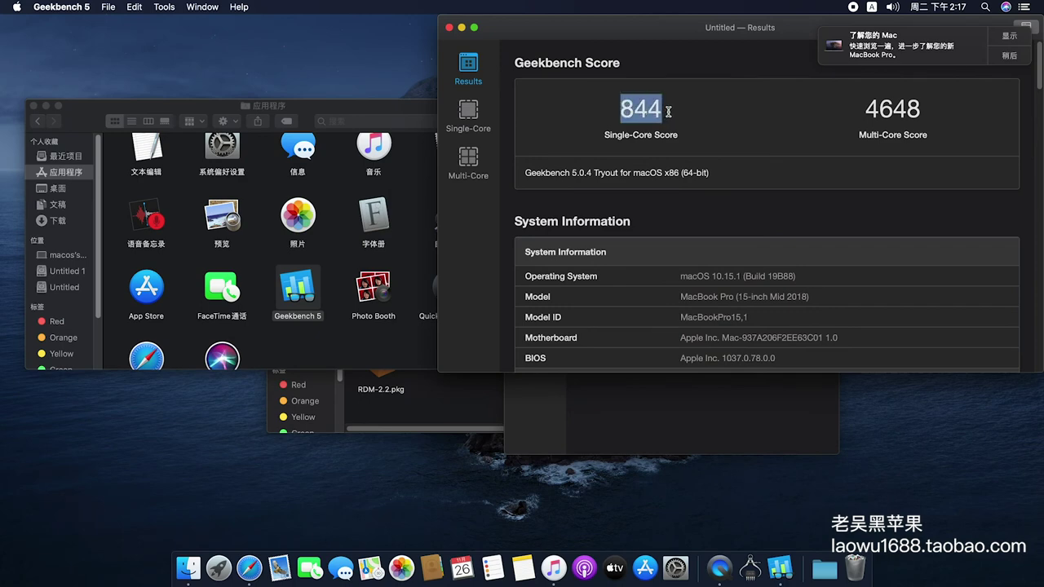
left_click(844, 119)
left_click_drag(866, 111, 926, 111)
left_click(878, 119)
scroll(746, 177, "down", 2)
scroll(713, 235, "down", 1)
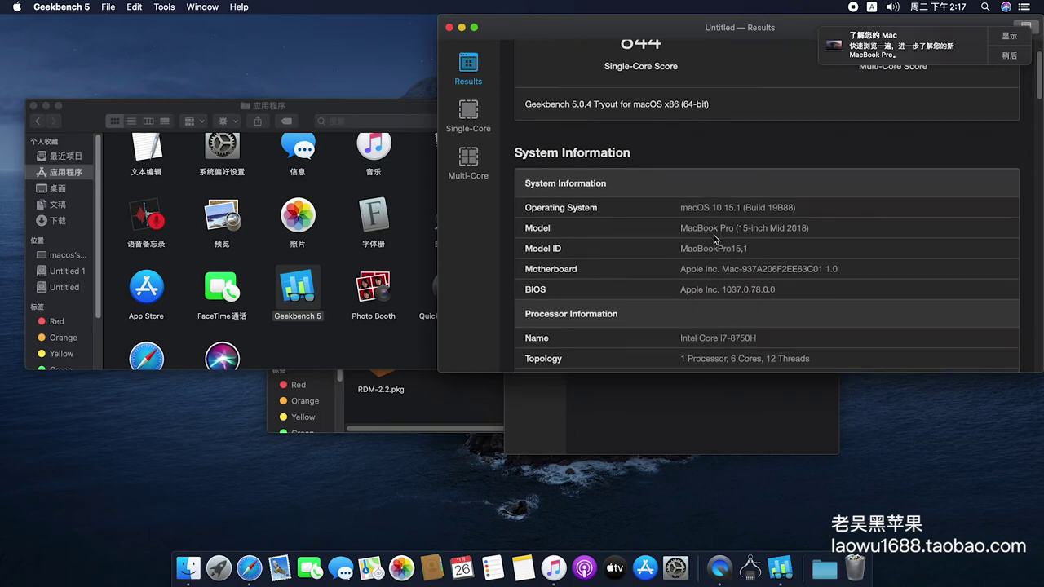
left_click_drag(696, 229, 759, 229)
left_click(735, 246)
Switch to Safari, search for geekbench, and open the Geekbench 5 and Geekbench Browser results.
left_click(400, 271)
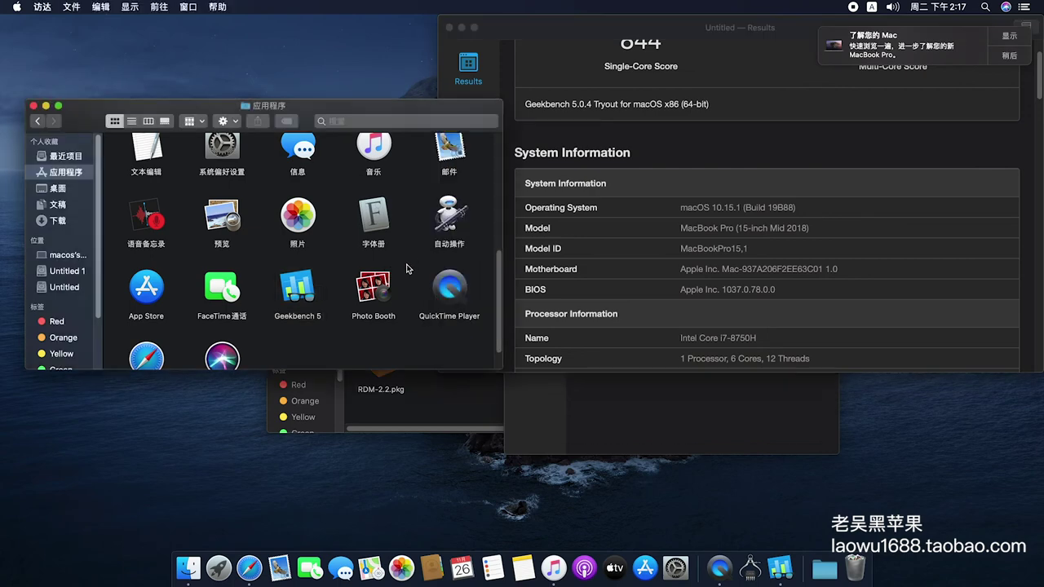
left_click(248, 569)
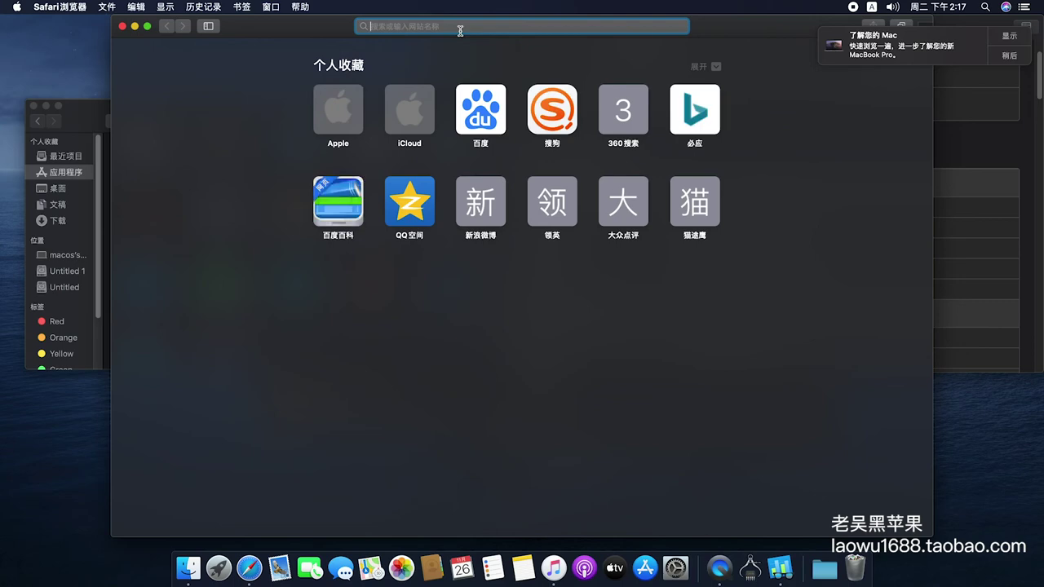
type("geek")
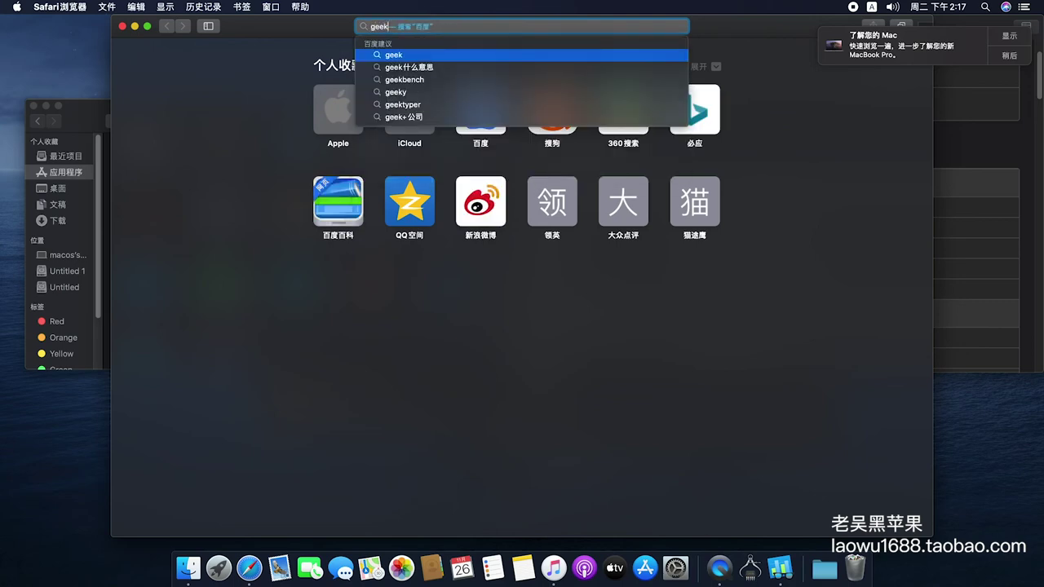
key("Down")
key("Down")
key("Return")
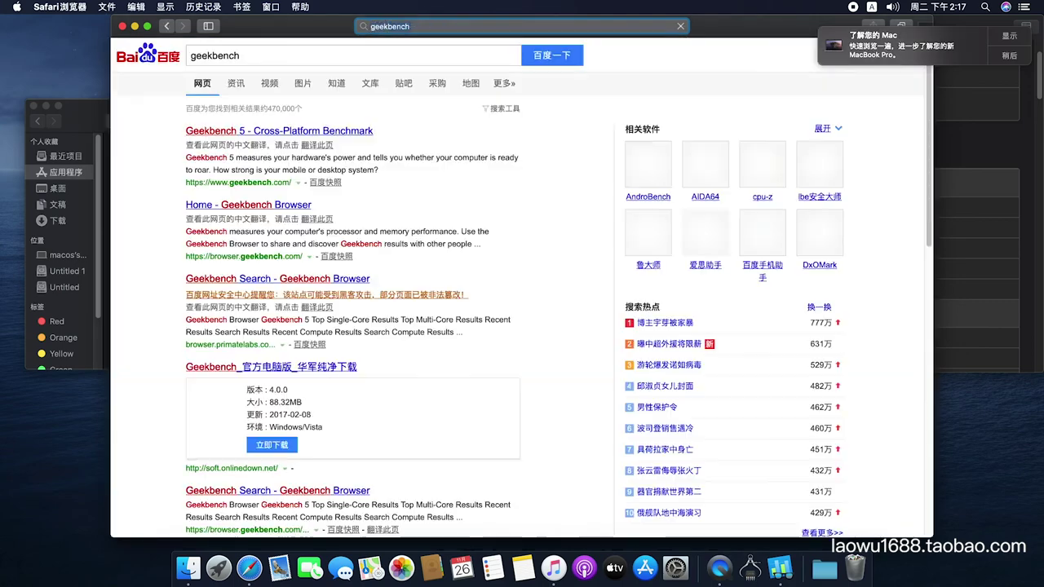
left_click(329, 134)
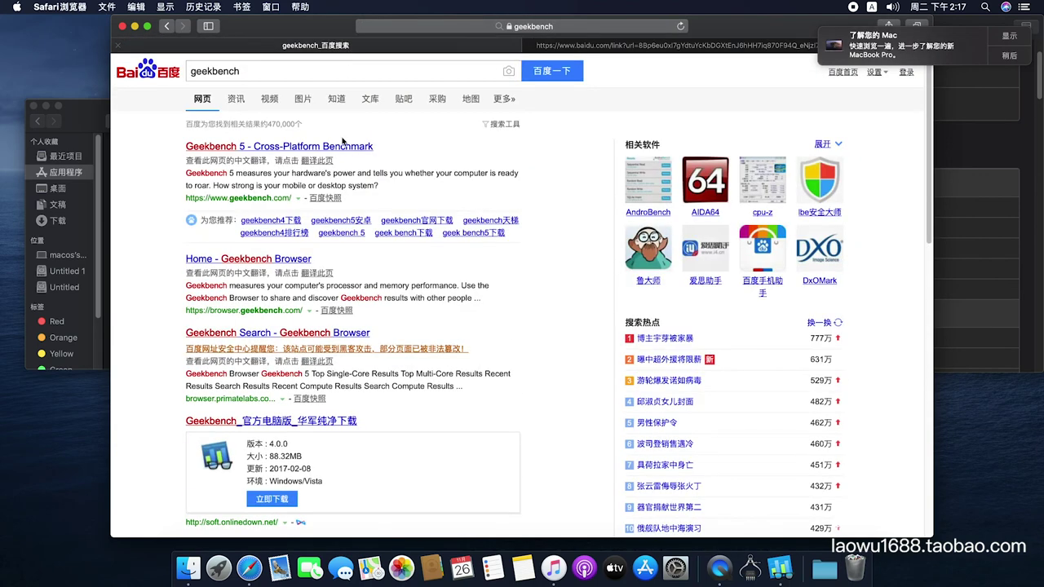
left_click(270, 260)
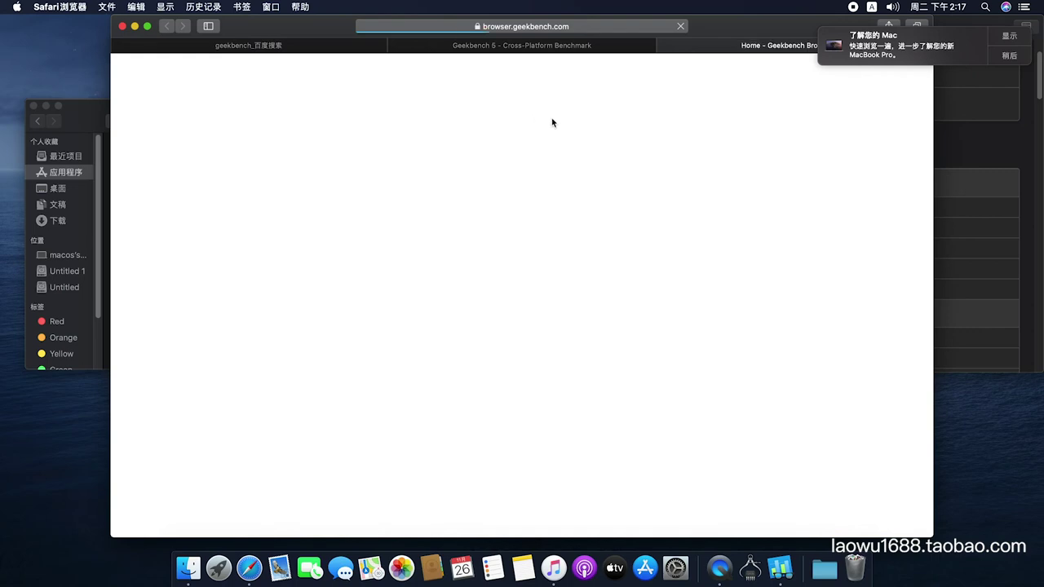
Switch to the Geekbench 5 results window and review the individual benchmark scores and the overall scores.
left_click(944, 212)
scroll(788, 194, "down", 20)
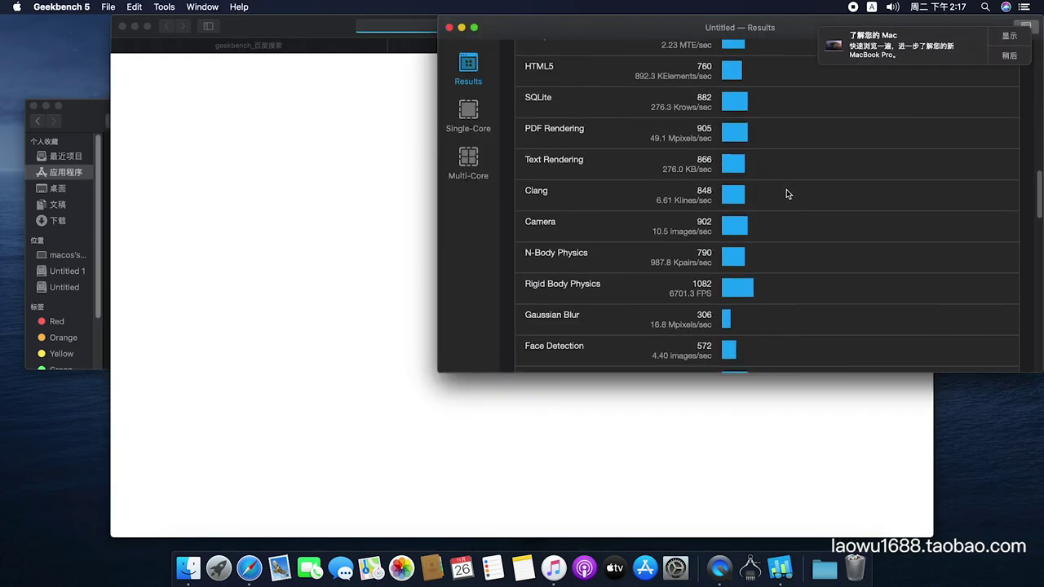
scroll(786, 193, "up", 20)
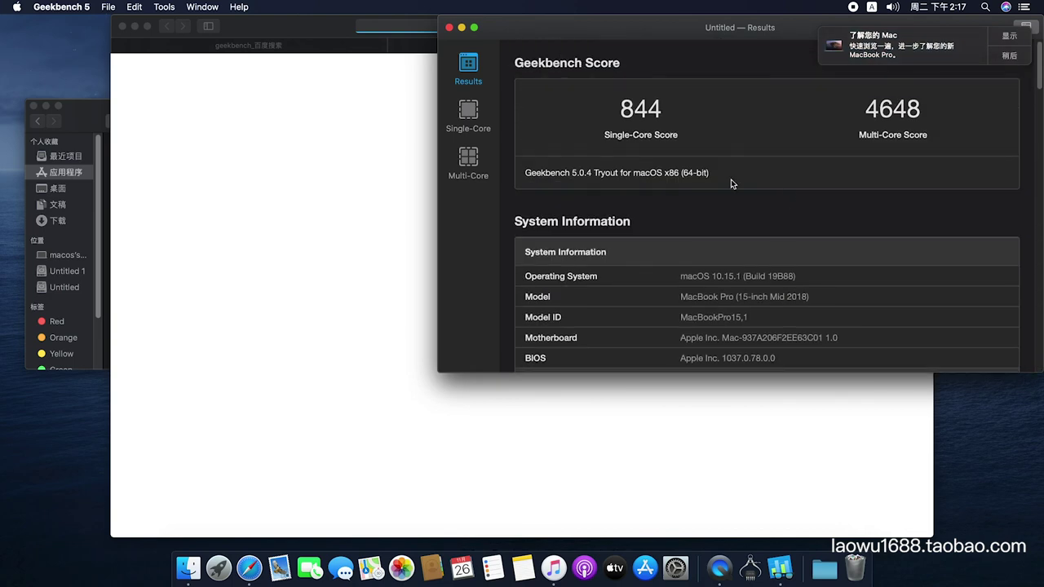
Return to Safari, open the Geekbench Browser from the Geekbench site and search its benchmark results for MacBook Pro 15,1.
left_click(412, 158)
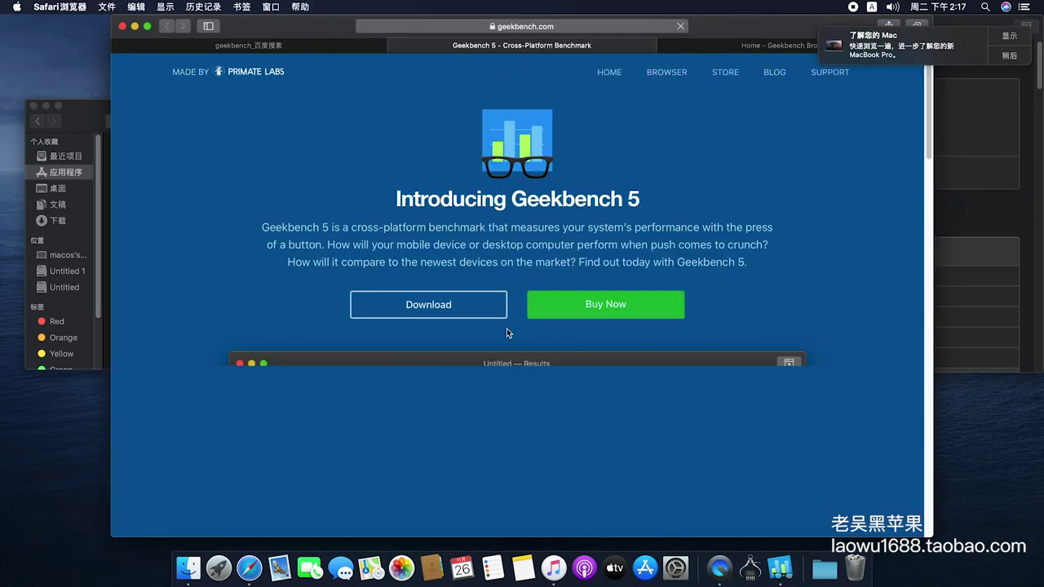
left_click(666, 75)
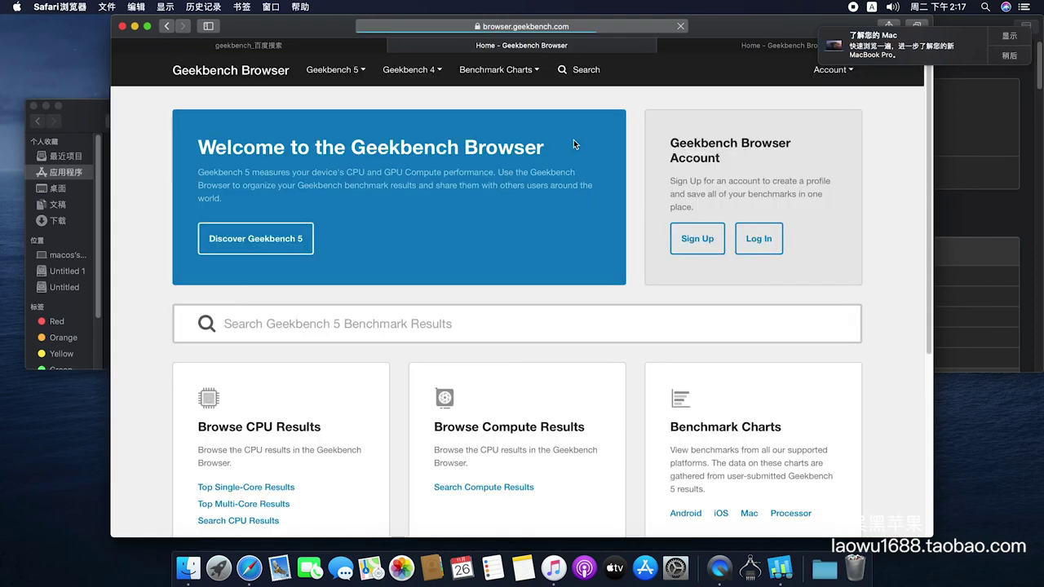
left_click(389, 324)
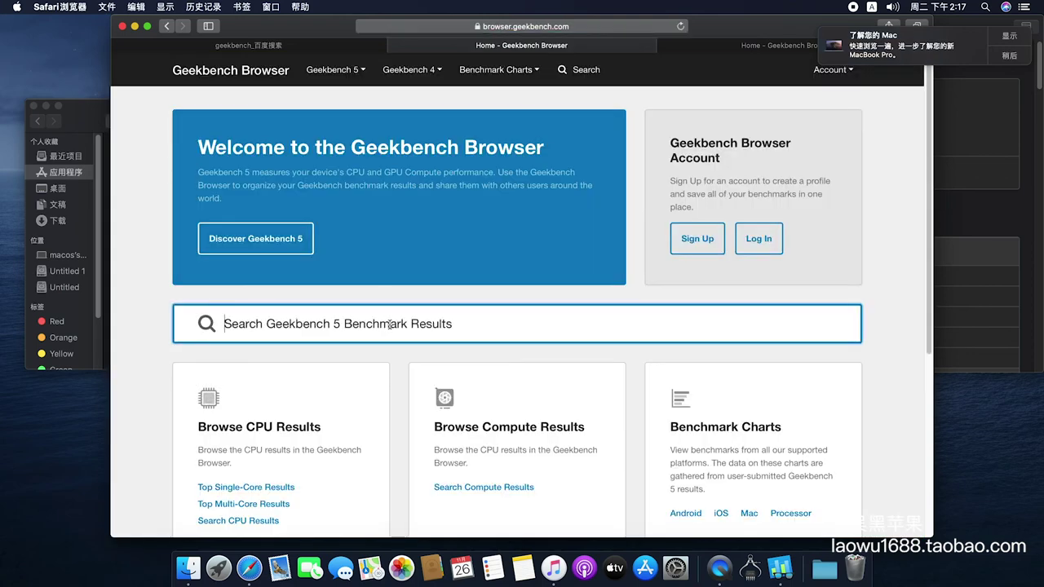
type("mac")
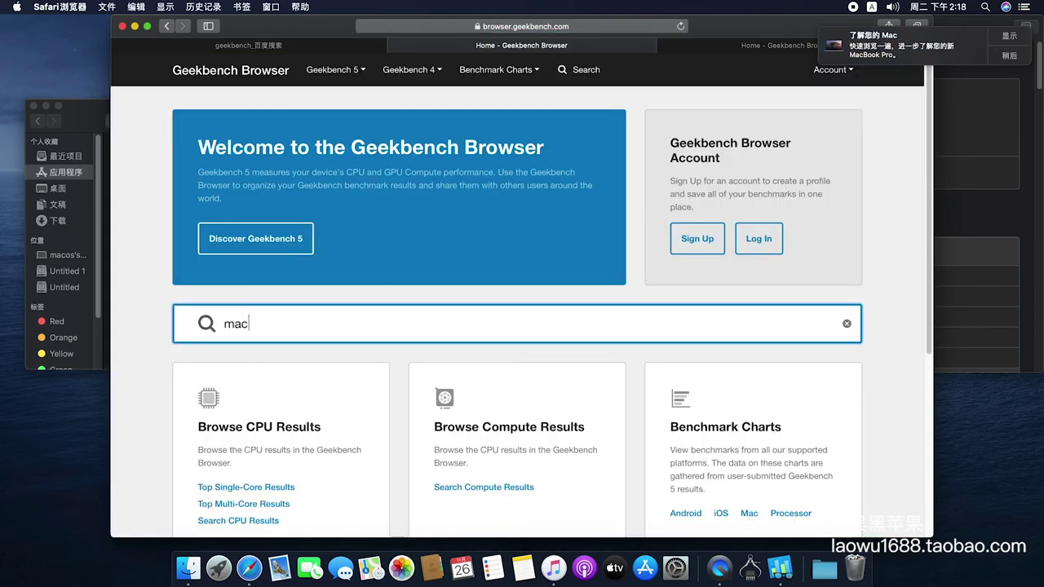
type("book pal")
key("BackSpace")
key("BackSpace")
type("ro 195,1")
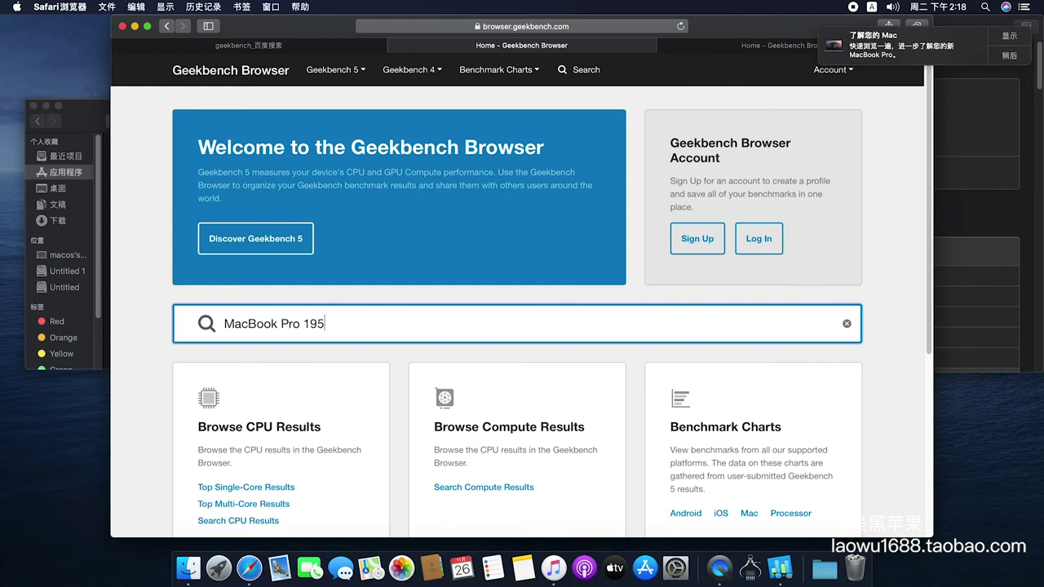
key("BackSpace")
key("BackSpace")
key("BackSpace")
key("BackSpace")
type("5,1")
key("Return")
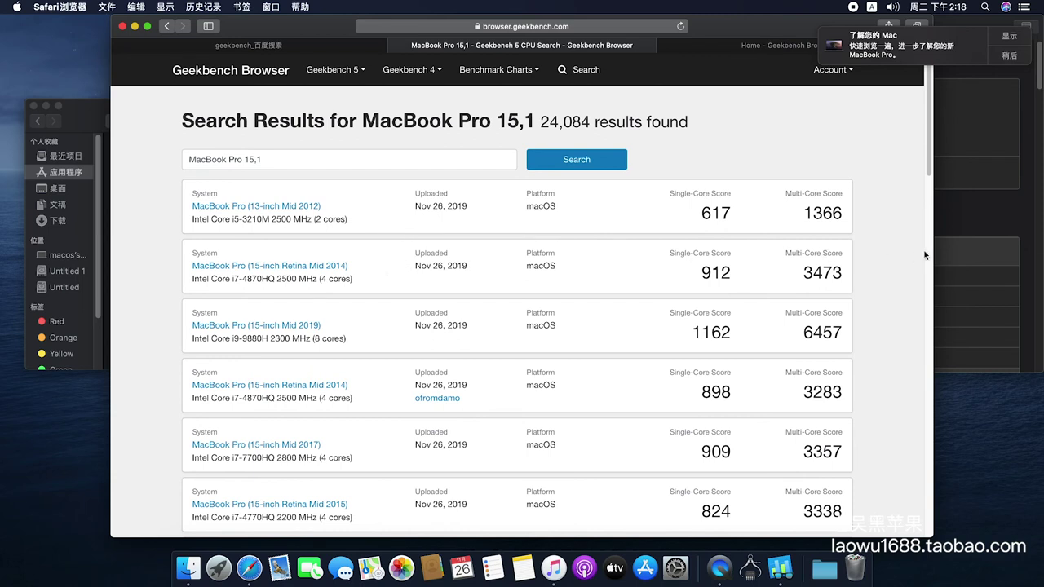
Shift the Safari window aside and compare the first search results with this laptop's scores in Geekbench 5.
left_click_drag(711, 33, 620, 27)
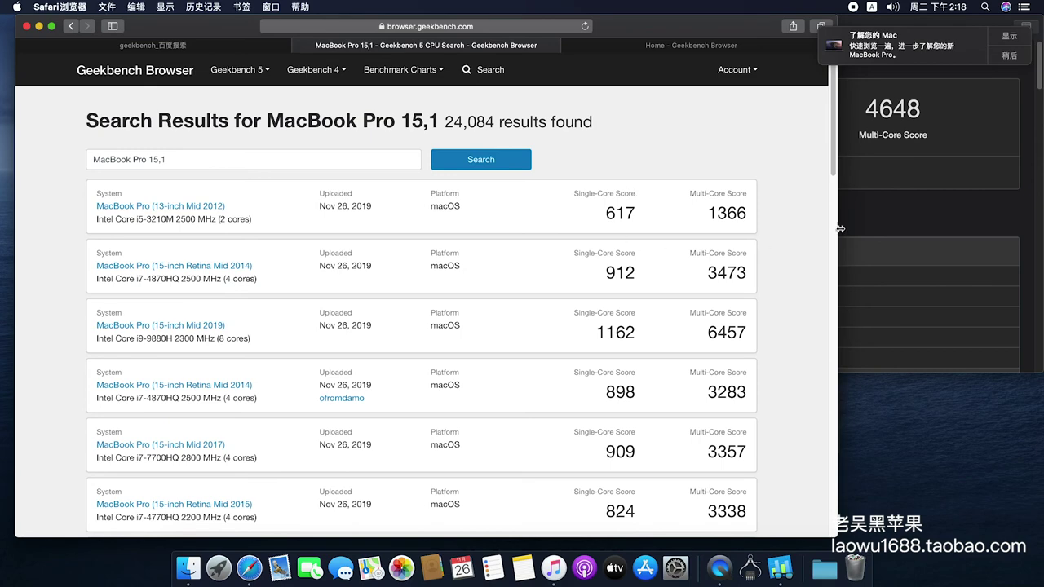
left_click(870, 225)
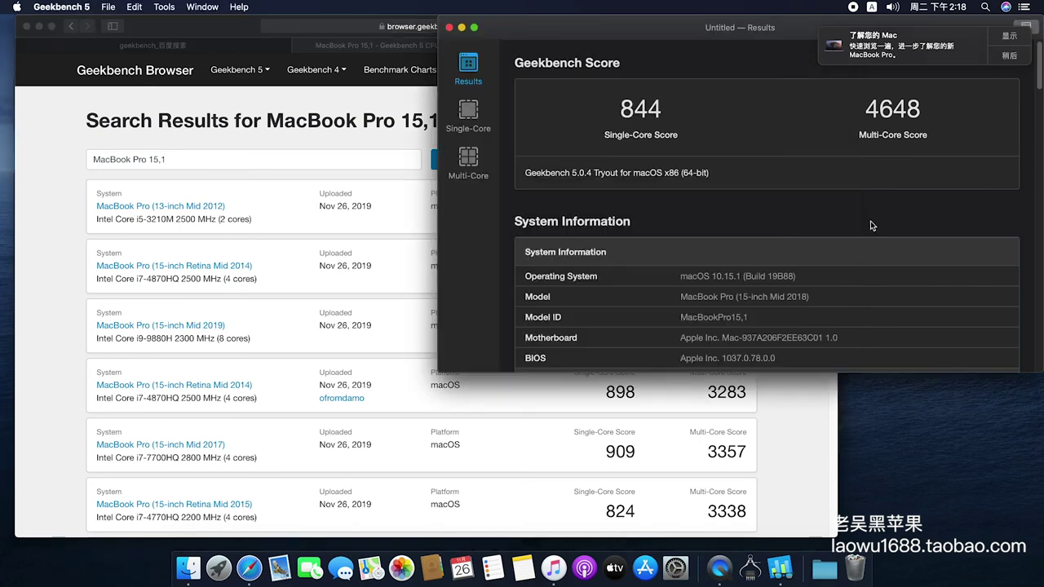
left_click(400, 45)
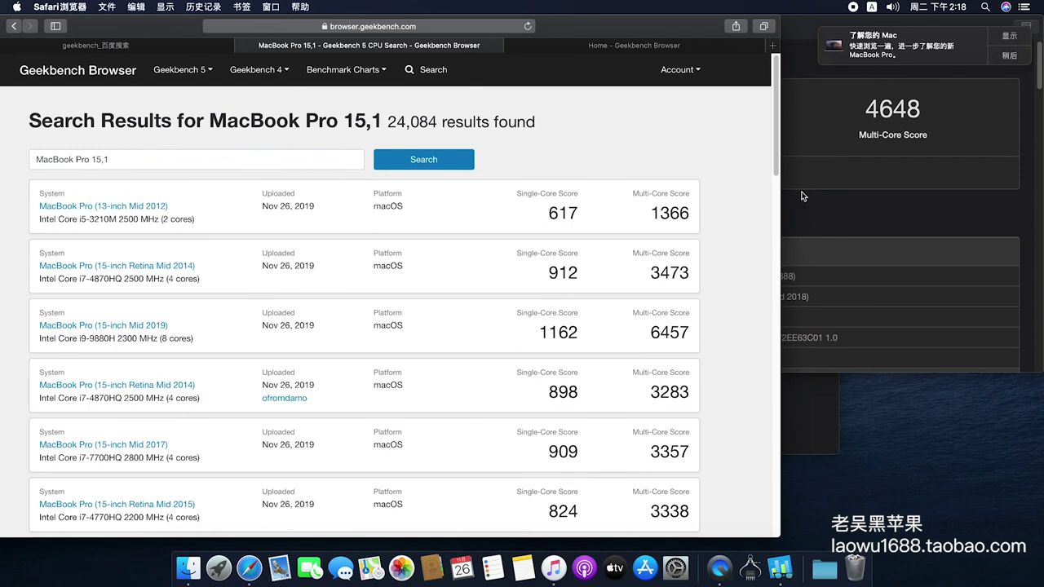
scroll(563, 274, "down", 1)
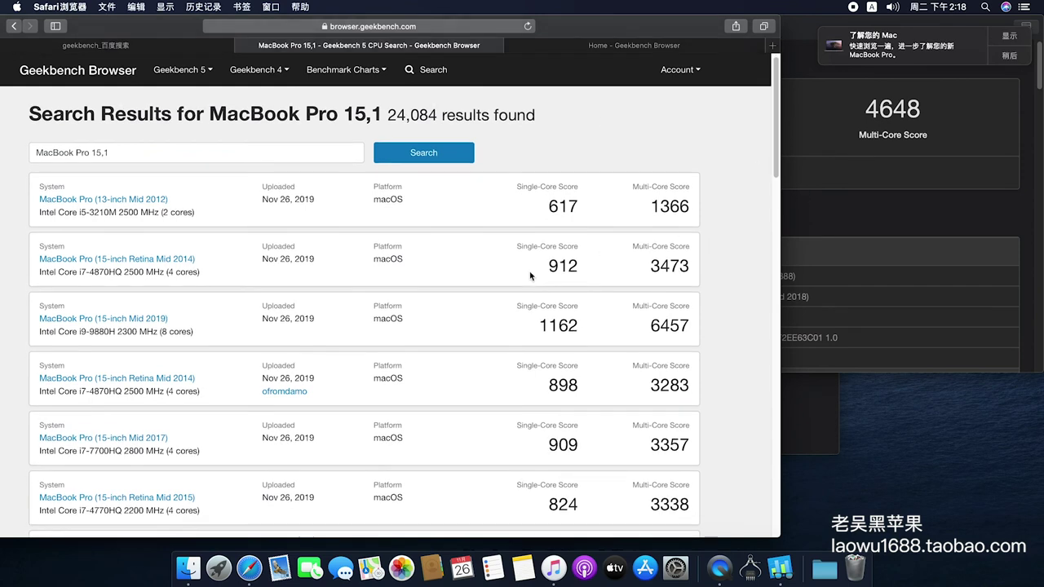
left_click(821, 262)
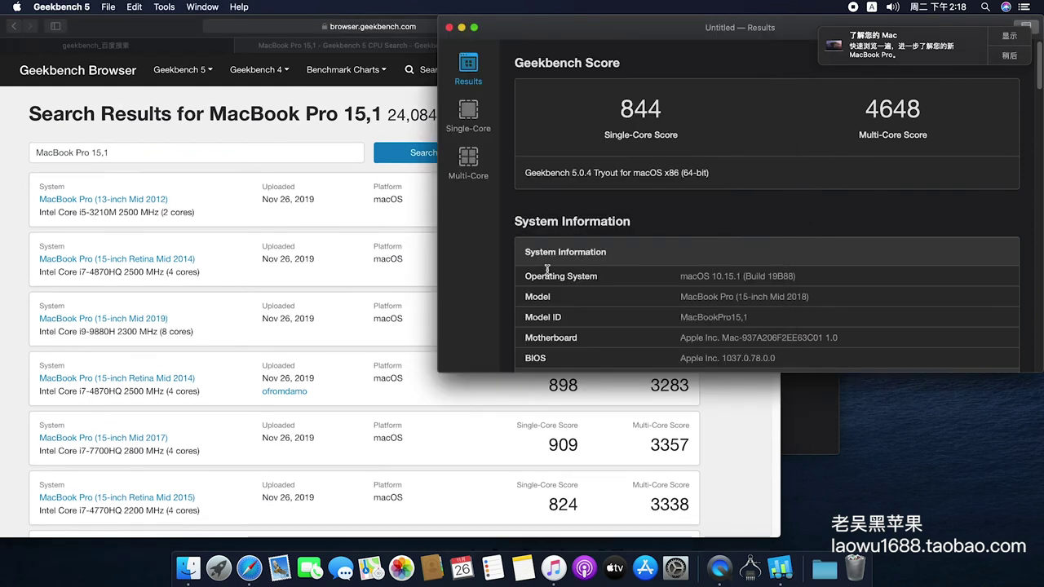
left_click(679, 385)
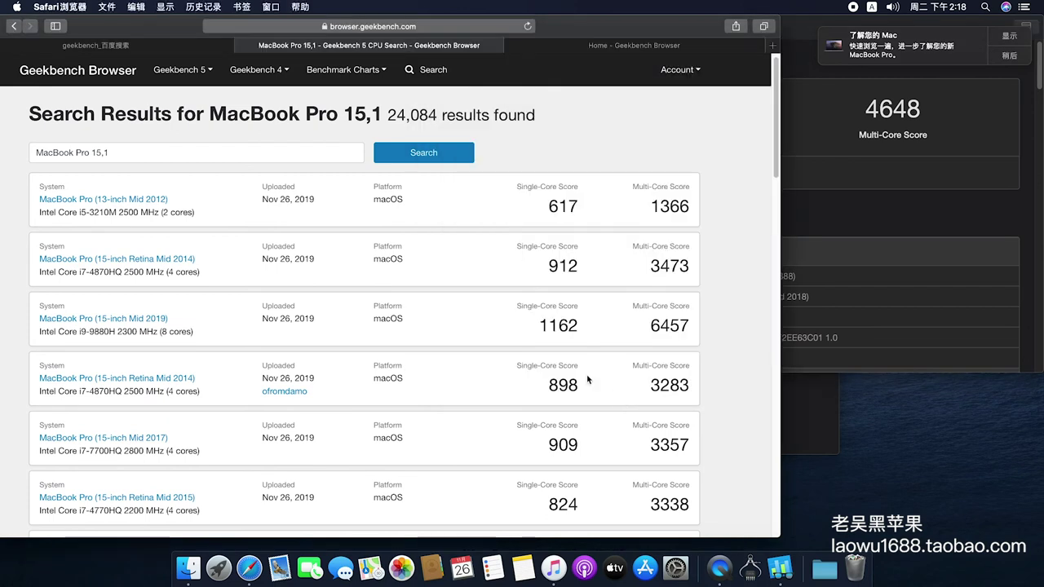
Look through the MacBook Pro 15,1 search results for an entry matching this laptop's model, checking against the Geekbench 5 results.
scroll(587, 314, "down", 3)
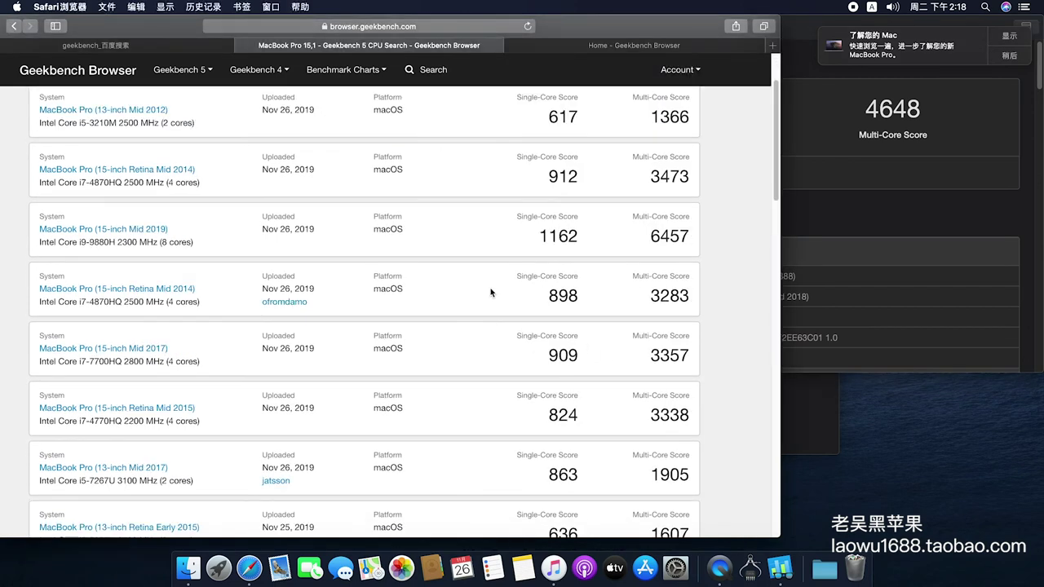
left_click_drag(580, 295, 493, 295)
left_click(212, 287)
scroll(204, 310, "down", 5)
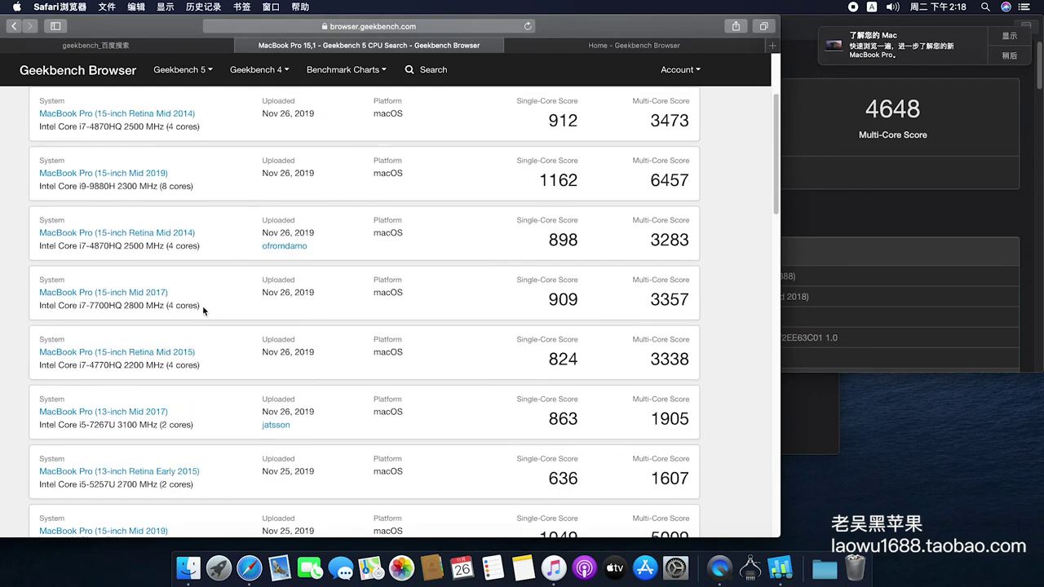
left_click(827, 209)
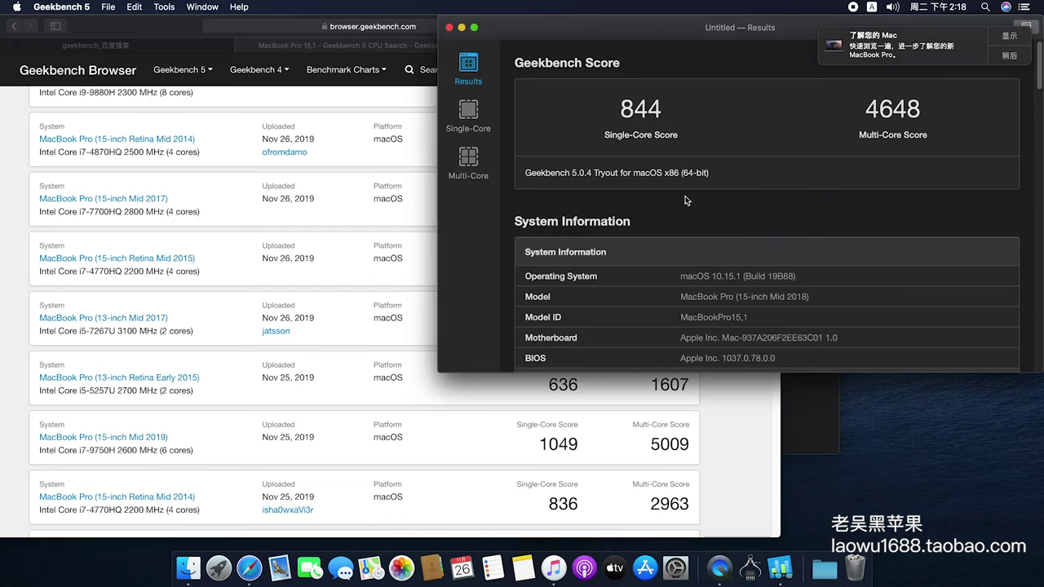
left_click(343, 318)
scroll(289, 322, "down", 4)
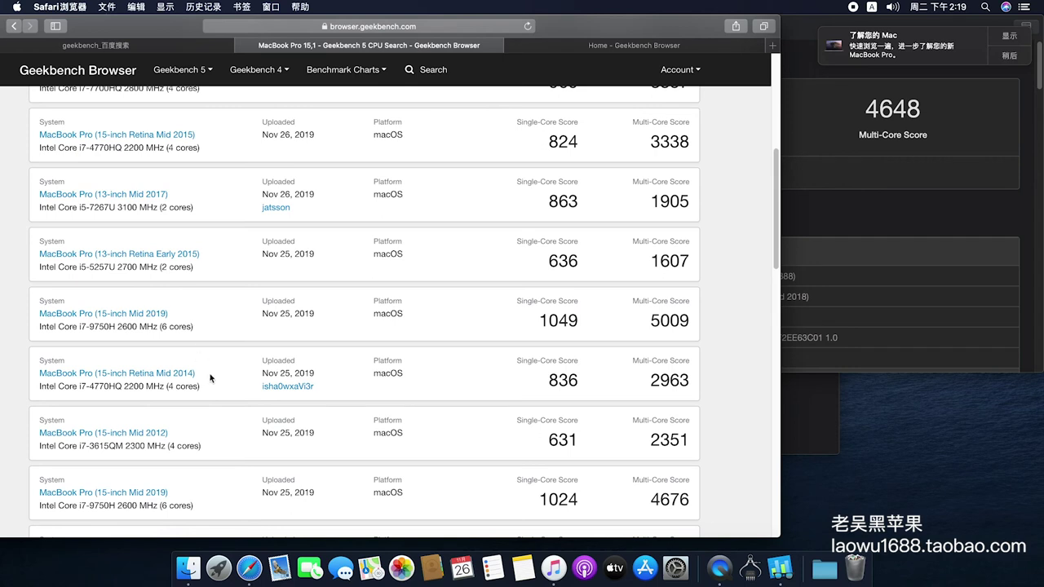
triple_click(205, 336)
left_click(227, 320)
scroll(227, 320, "down", 5)
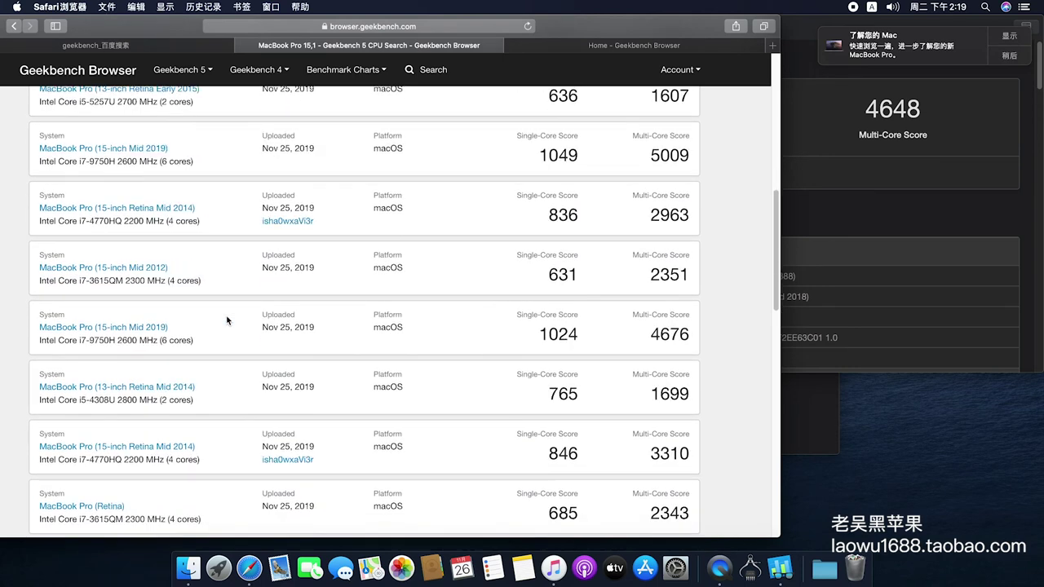
scroll(227, 320, "down", 6)
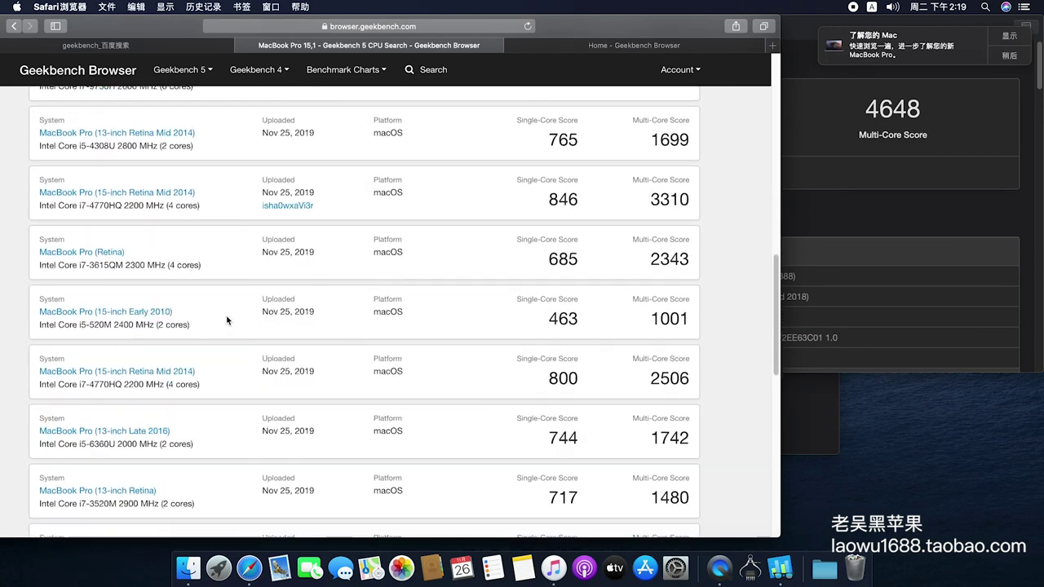
scroll(227, 320, "down", 5)
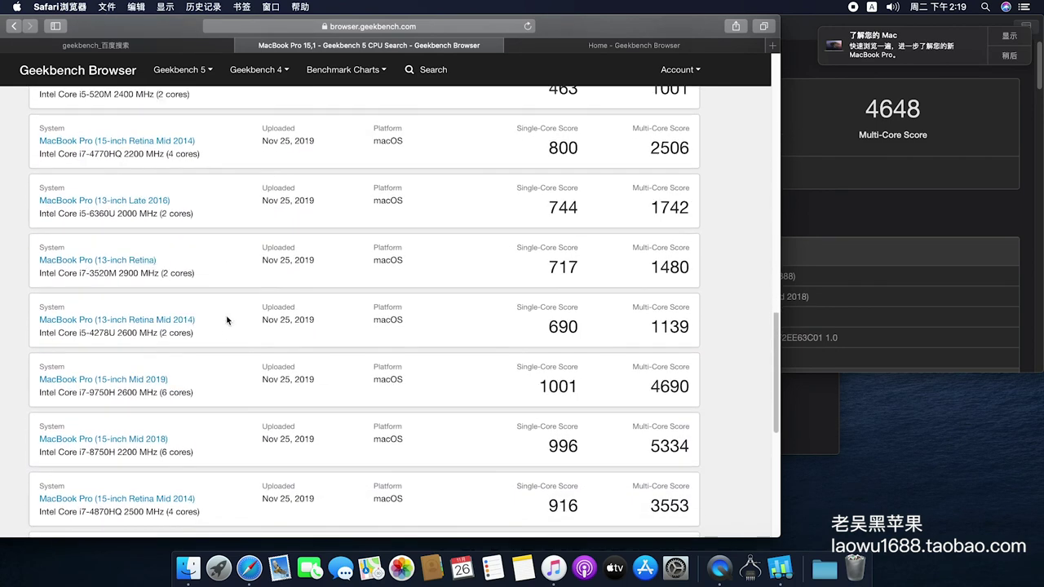
Check the processor of the MacBook Pro (15-inch Mid 2018) entry and compare its model with the one in Geekbench 5's System Information.
triple_click(205, 434)
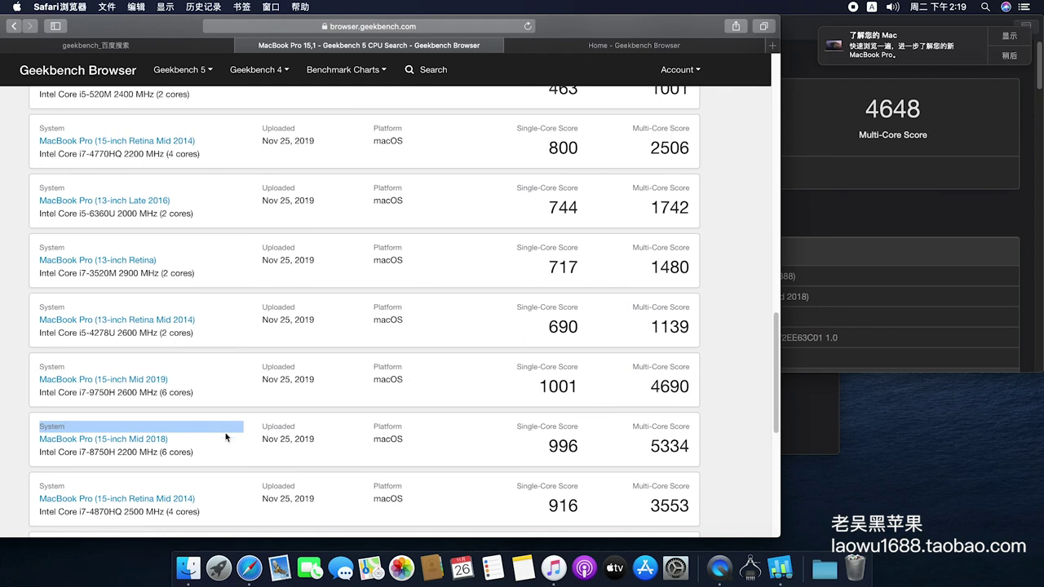
left_click(229, 450)
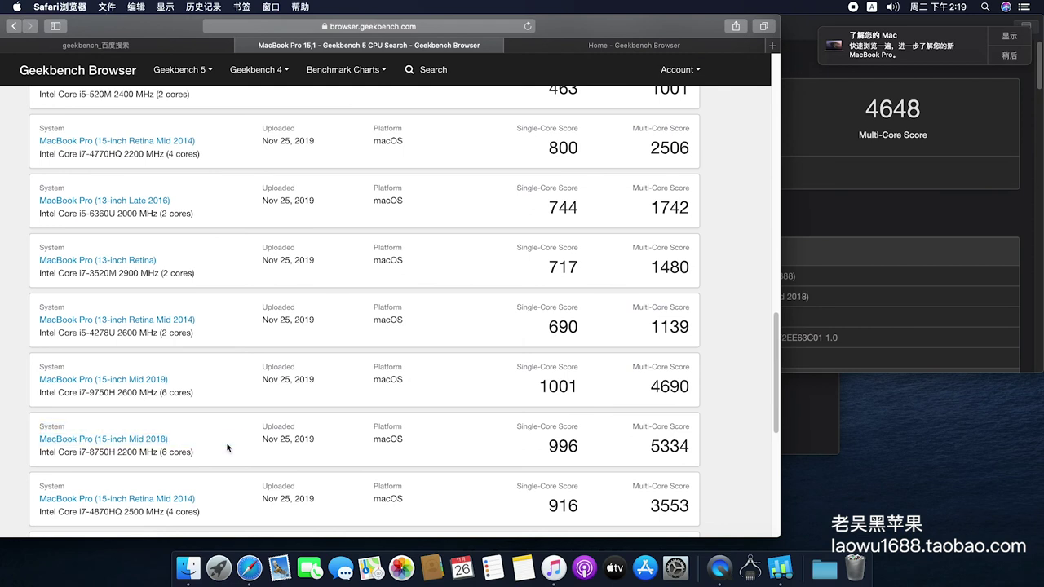
left_click_drag(80, 453, 116, 454)
left_click(394, 439)
left_click(814, 287)
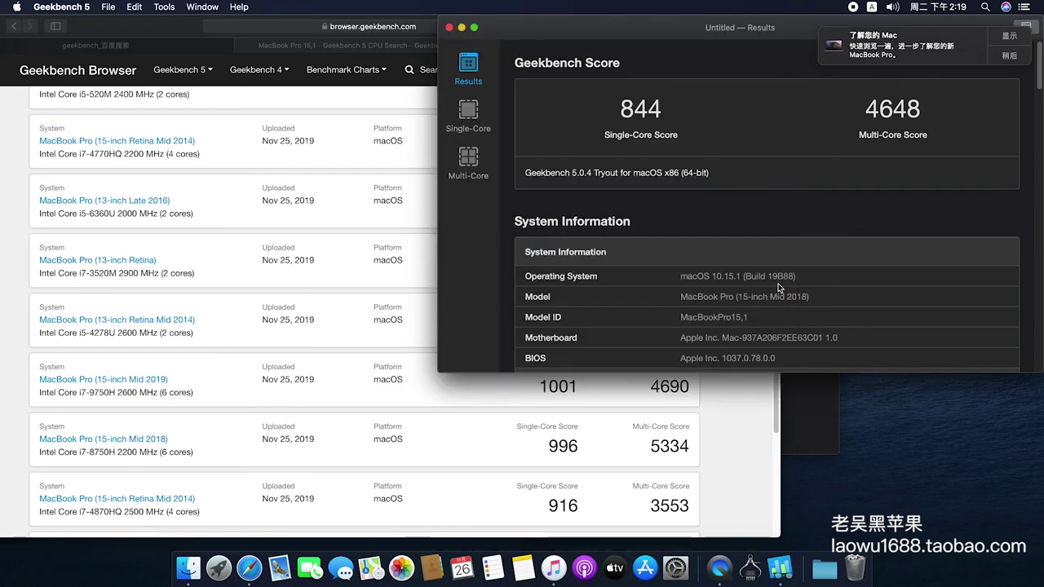
left_click(565, 458)
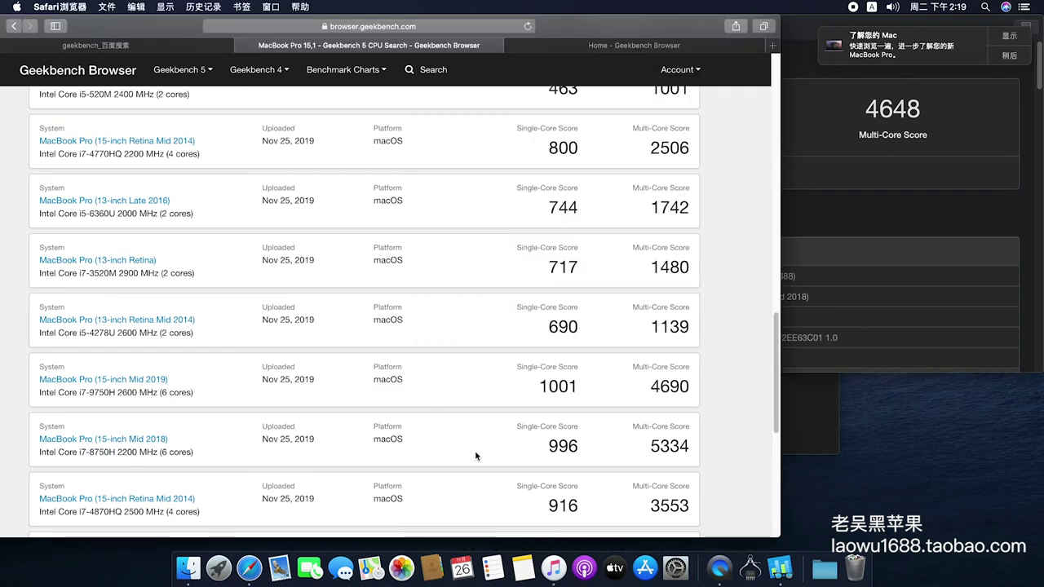
Compare this laptop's single-core and multi-core scores with those of the listed MacBook Pro (15-inch Mid 2018).
left_click(827, 319)
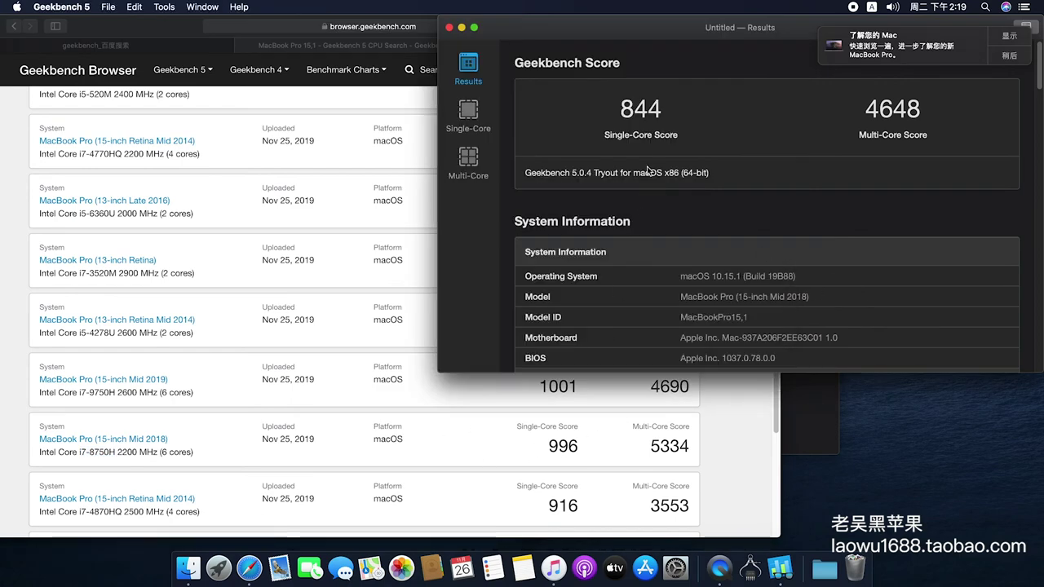
left_click_drag(620, 107, 885, 128)
left_click(594, 336)
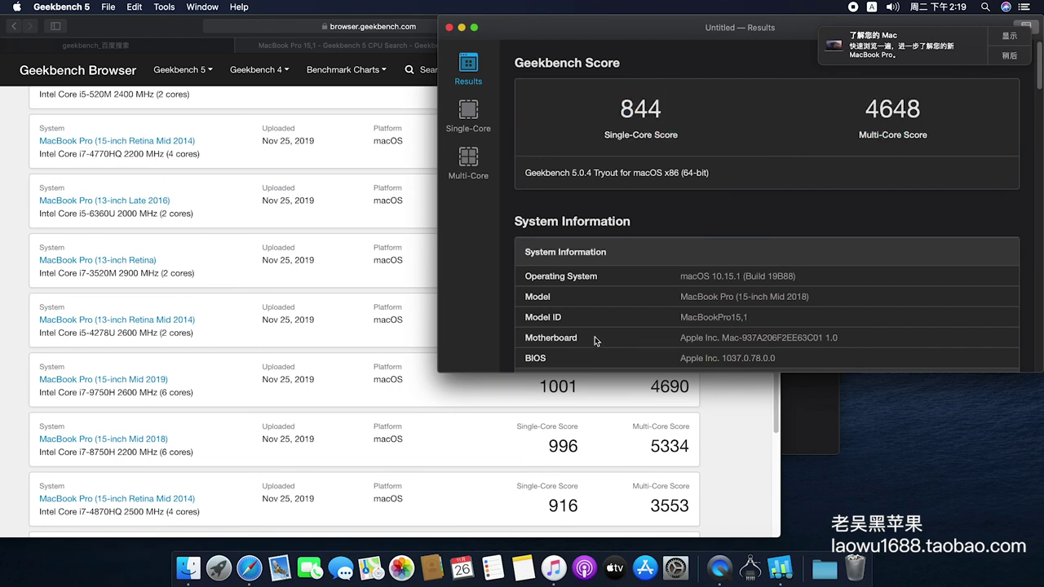
left_click(571, 447)
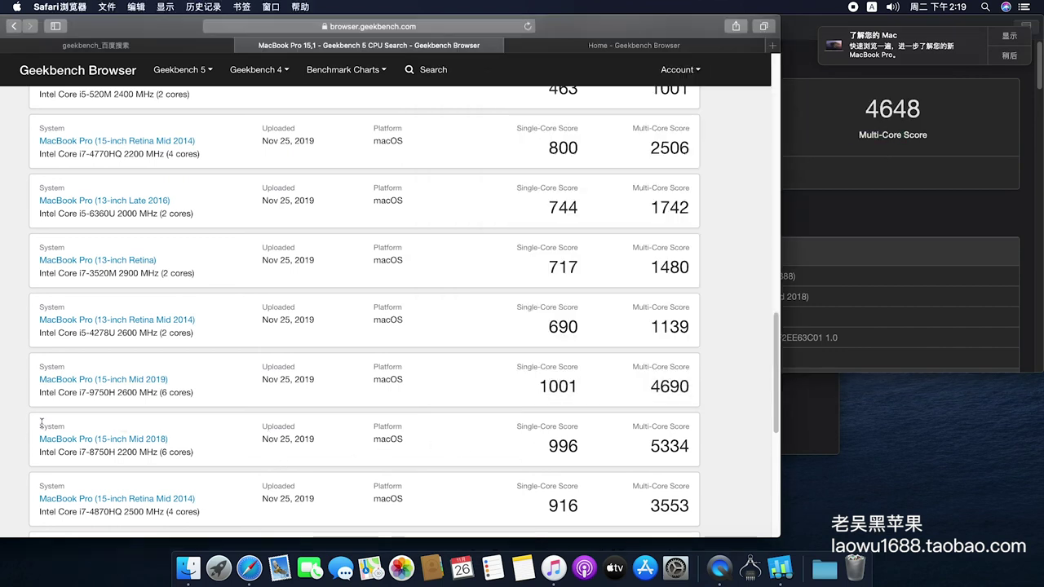
left_click_drag(10, 439, 33, 437)
left_click(225, 405)
left_click(852, 206)
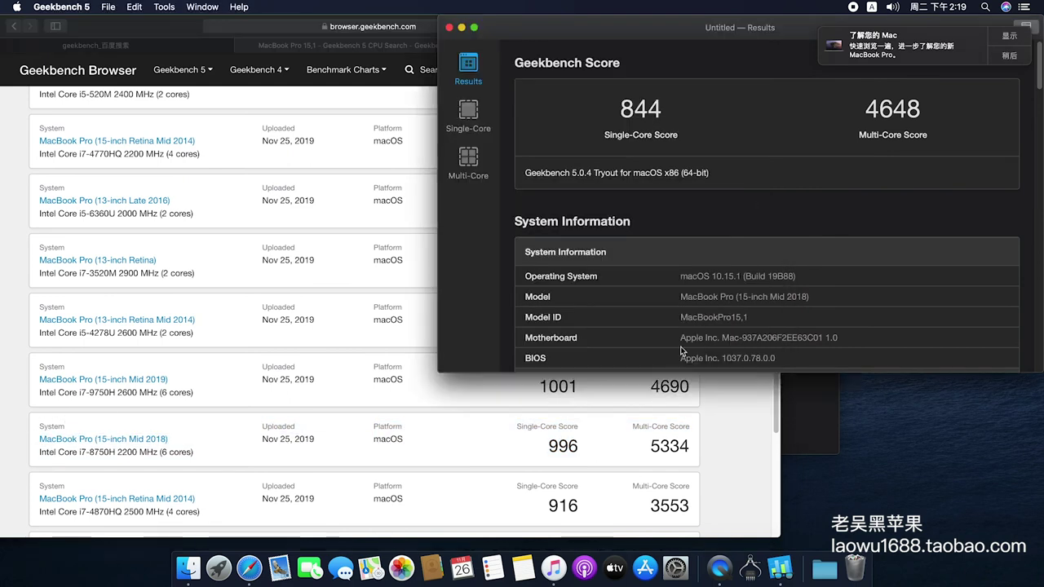
left_click(548, 449)
double_click(561, 447)
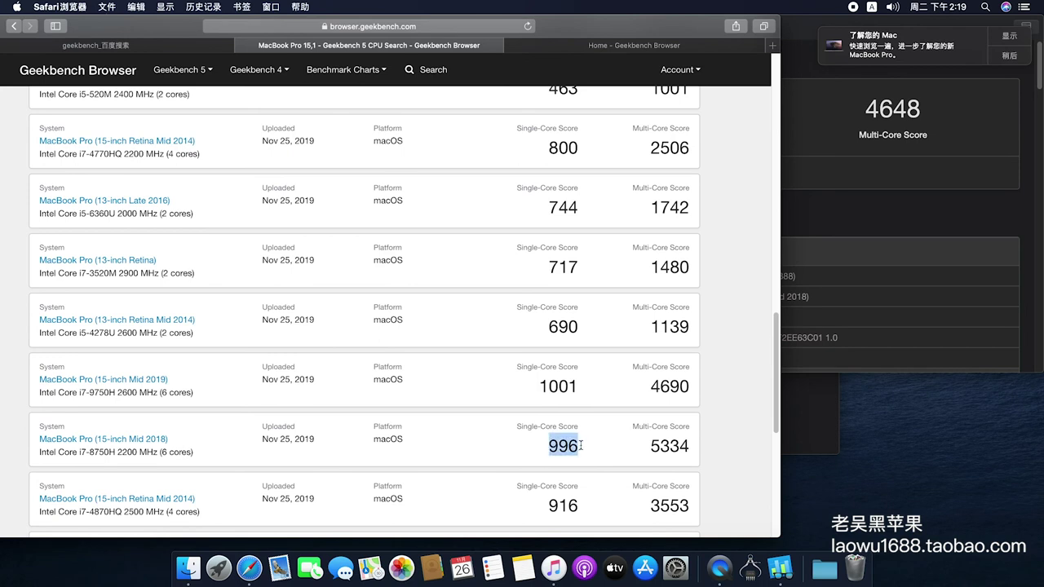
left_click(577, 446)
left_click(875, 256)
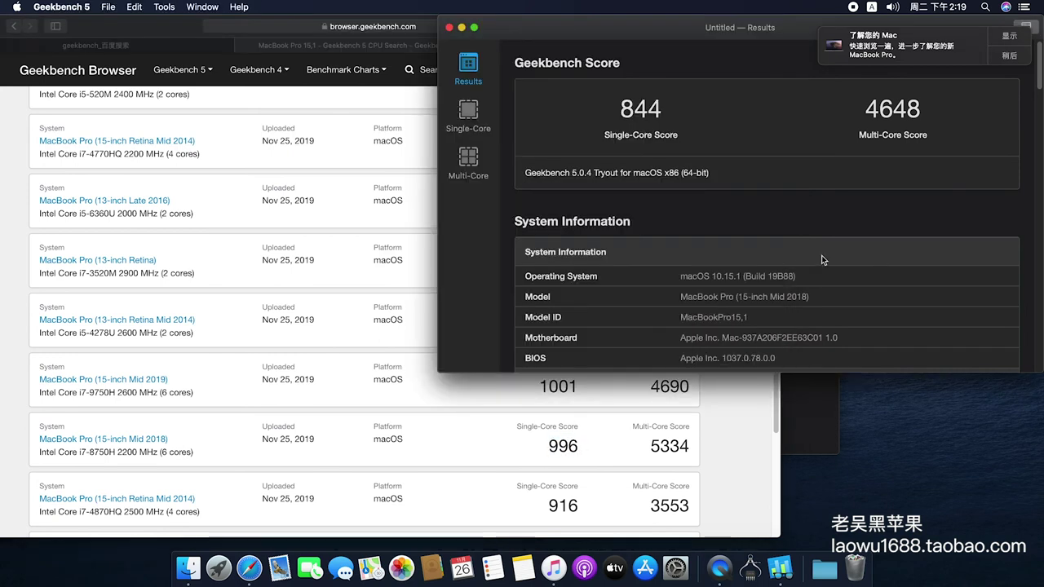
Recheck the model year and processor number of the Mid 2018 entry, and return to the Geekbench 5 results window.
left_click(401, 423)
mouse_move(169, 439)
left_mouse_down()
mouse_move(94, 440)
mouse_move(186, 441)
left_mouse_up()
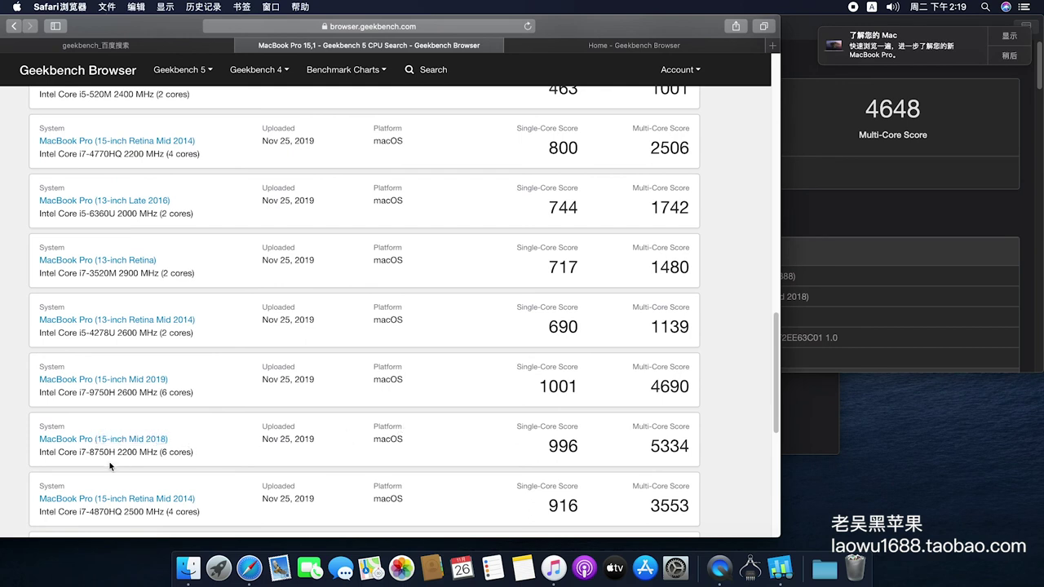
left_click_drag(105, 455, 84, 455)
left_click(333, 421)
left_click(830, 253)
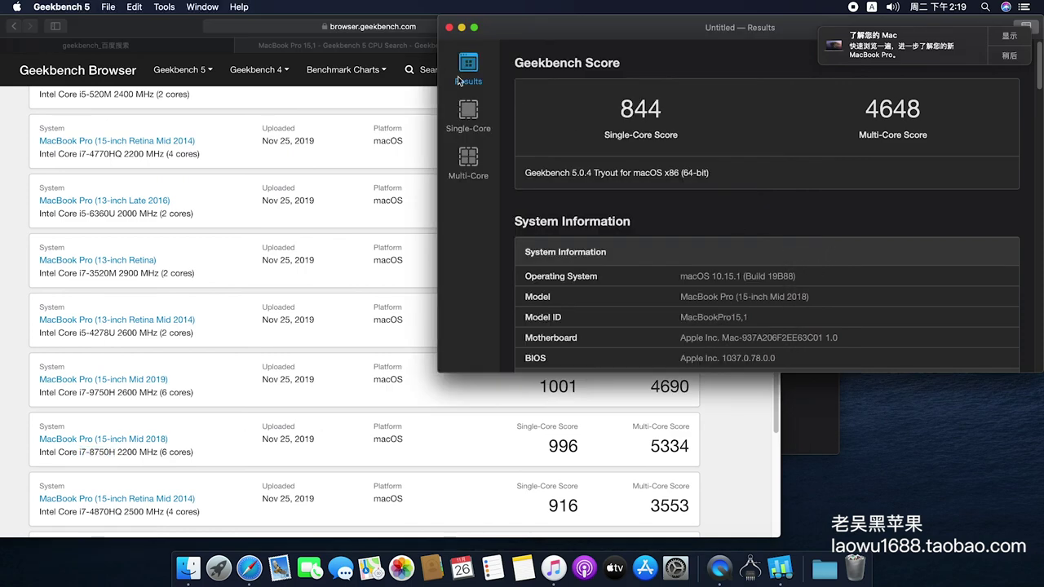
Close the Geekbench 5 results window and the Safari window.
left_click(448, 26)
left_click_drag(161, 31, 349, 30)
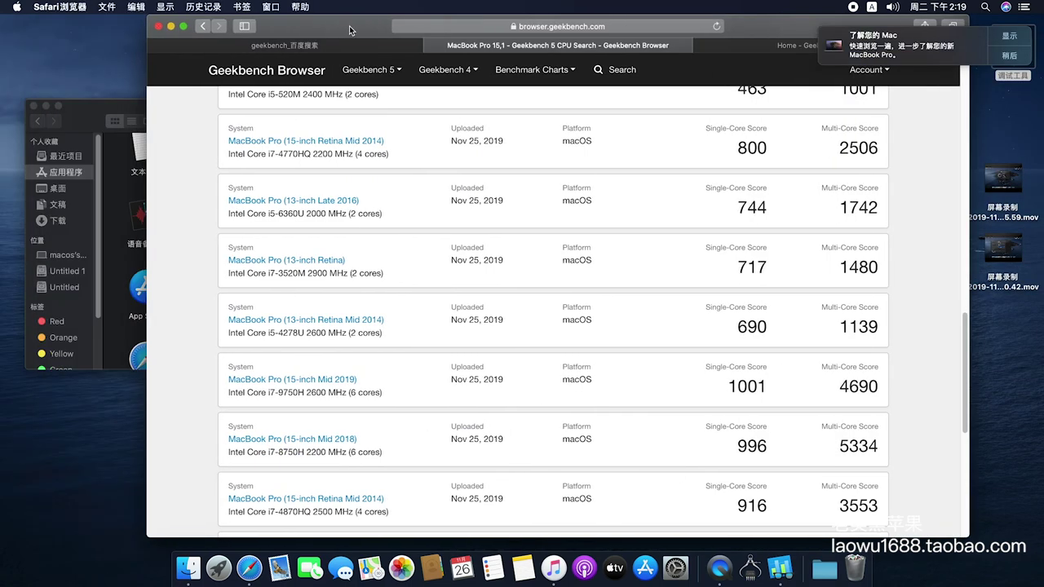
left_click(158, 26)
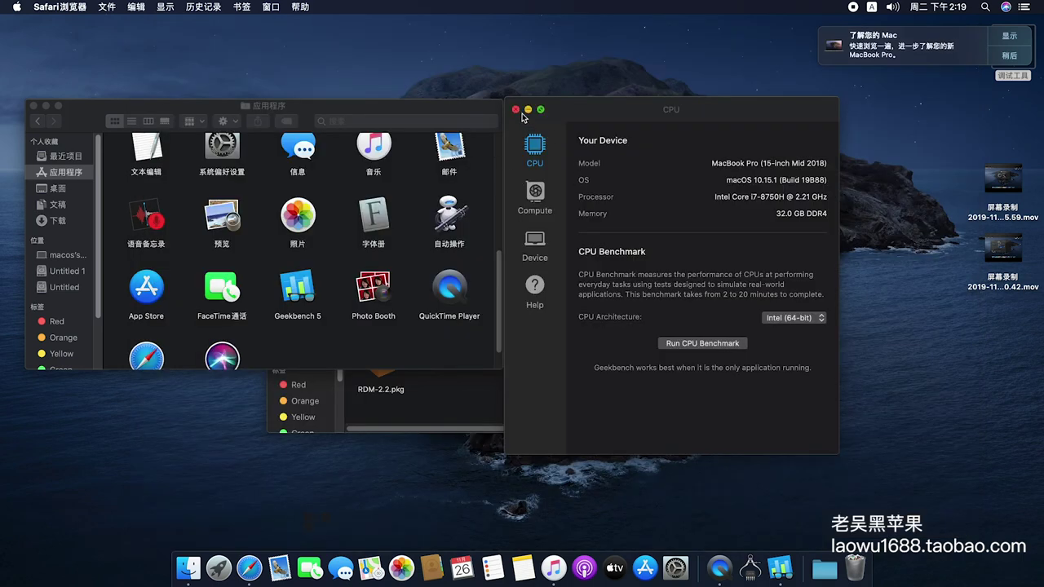
Close the Geekbench 5 window and check the connected Install macOS Catalina USB drive in Finder's list of locations.
left_click(515, 110)
left_click(479, 197)
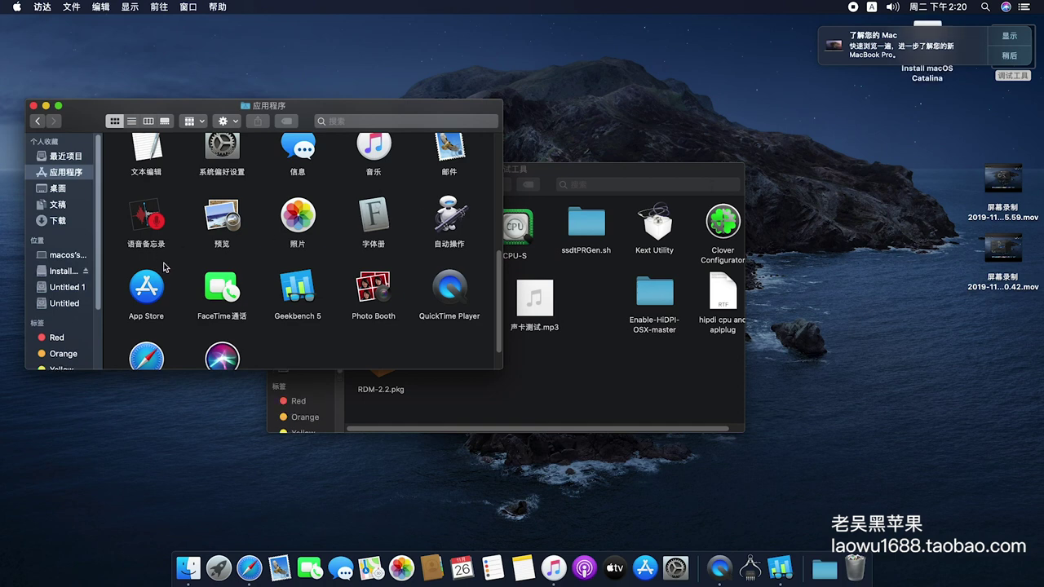
left_click(61, 274)
left_click(67, 254)
left_click(62, 270)
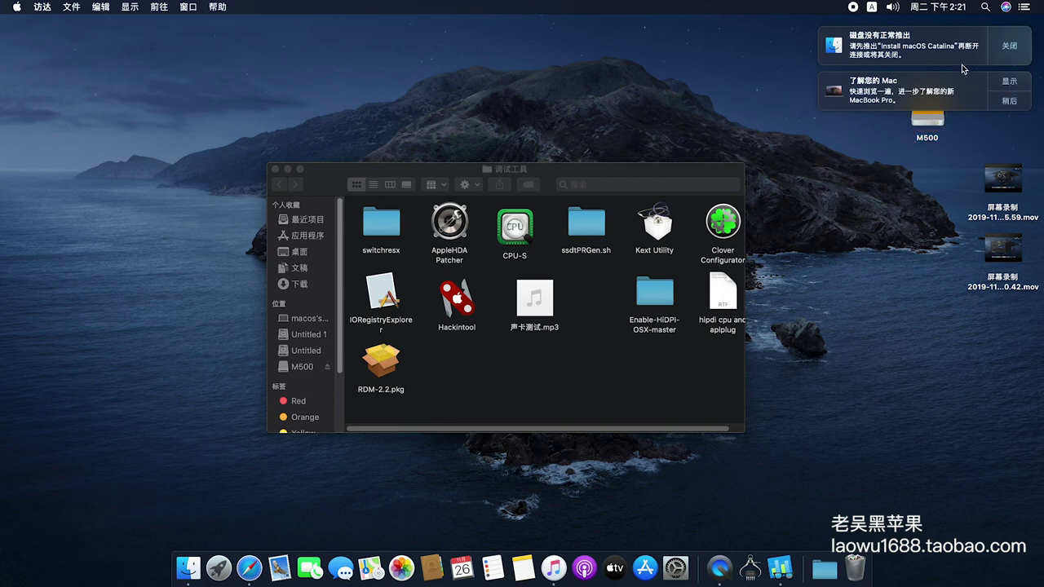
Dismiss the improper disk ejection notification and check the M500 drive on the desktop.
left_click(1009, 46)
left_click(930, 114)
left_click(879, 186)
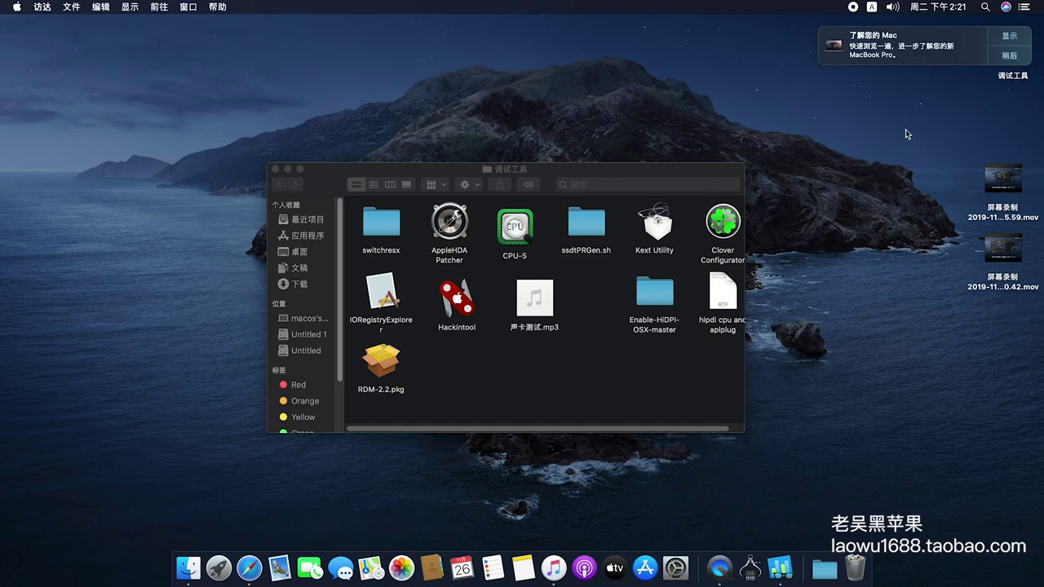
Move the 调试工具 folder window aside and show the About This Mac overview of the system and hardware.
left_click(597, 287)
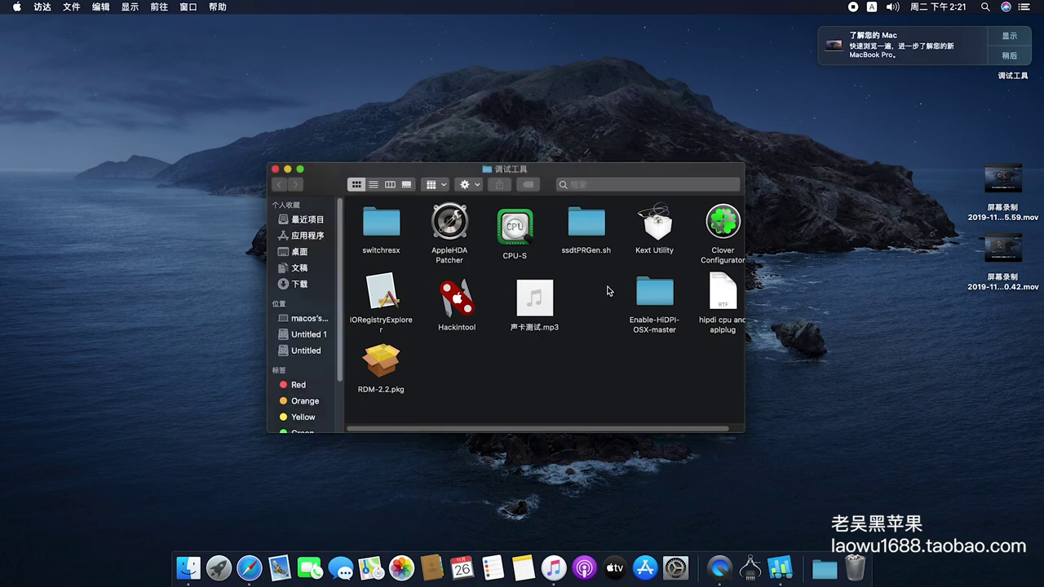
left_click_drag(493, 173, 585, 163)
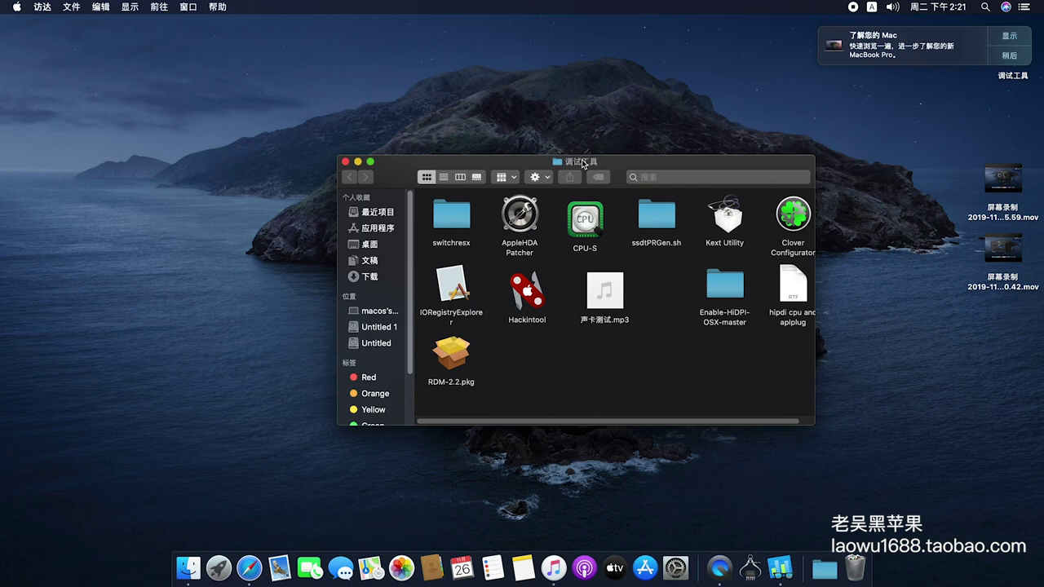
left_click(16, 7)
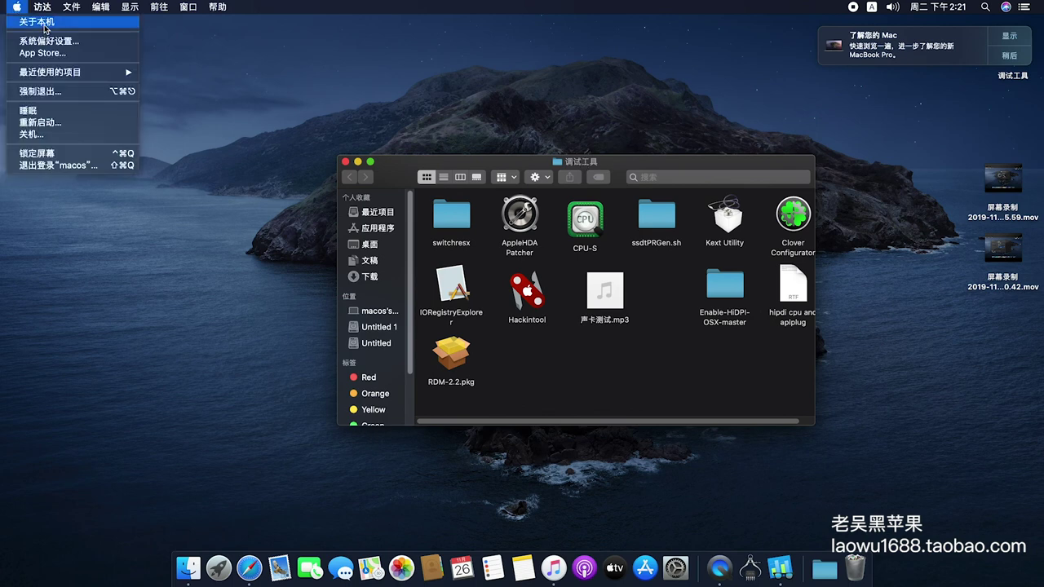
left_click(45, 25)
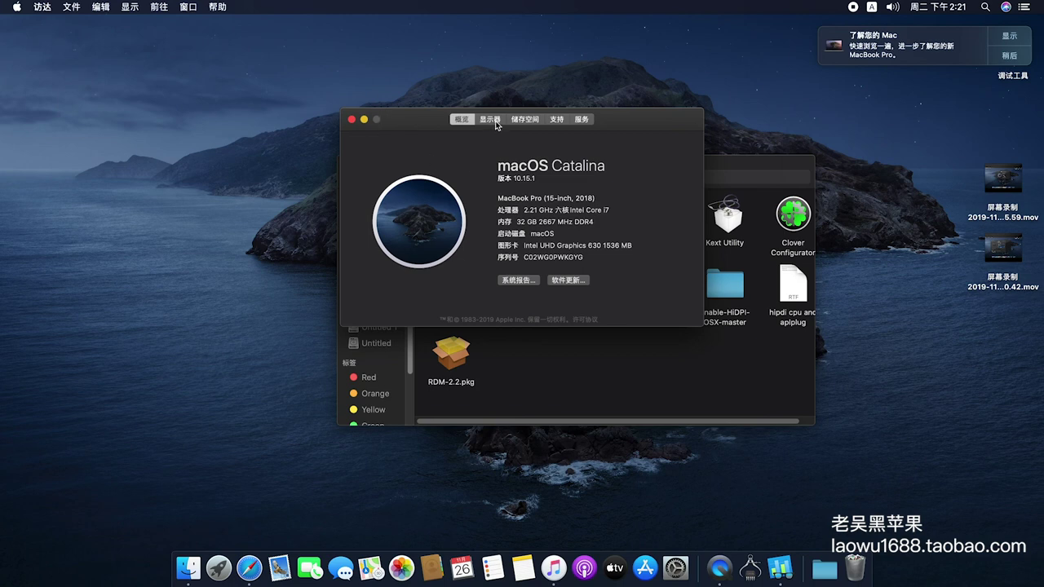
left_click_drag(426, 124, 503, 132)
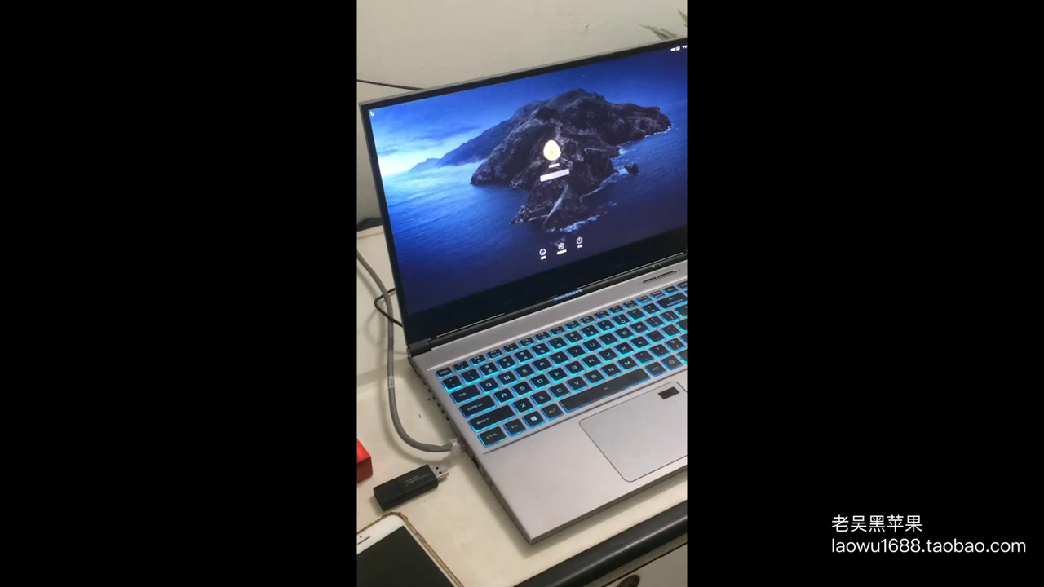
key("Return")
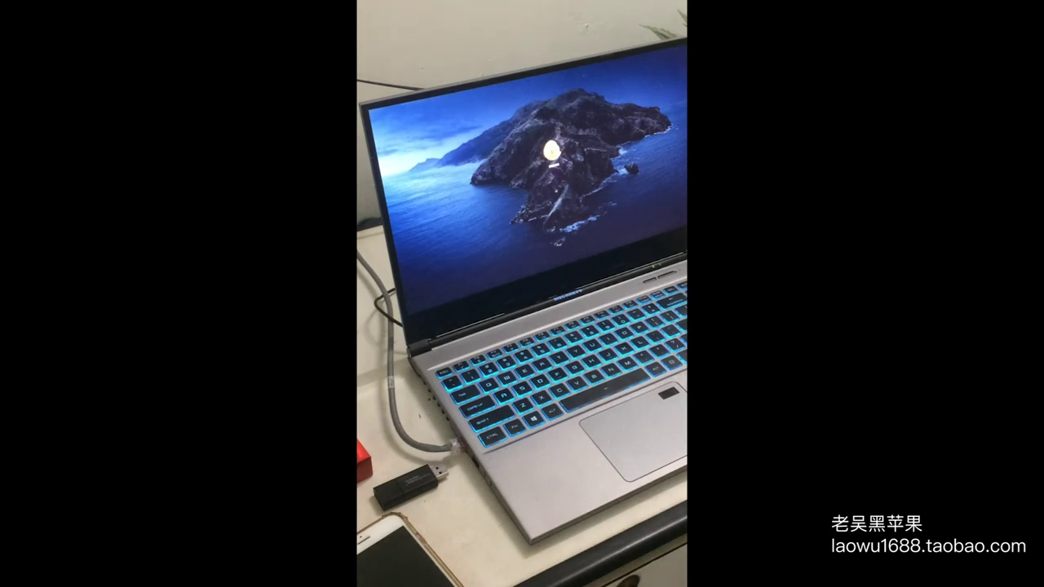